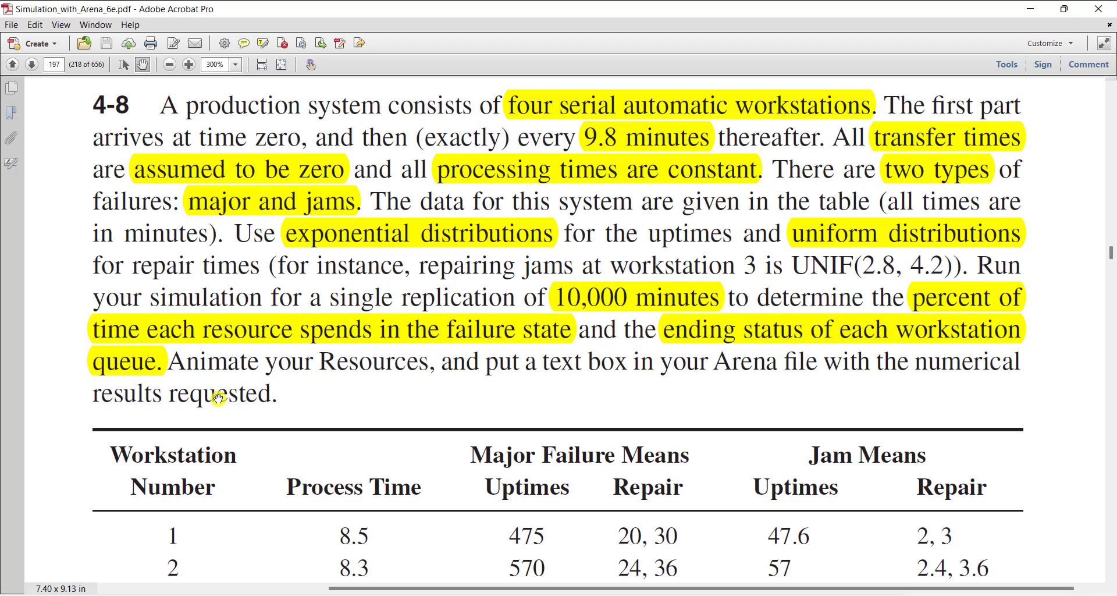
# Scroll the PDF down until all four workstation rows of the Exercise 4-8 table are visible
pyautogui.scroll(-3, 273, 423)
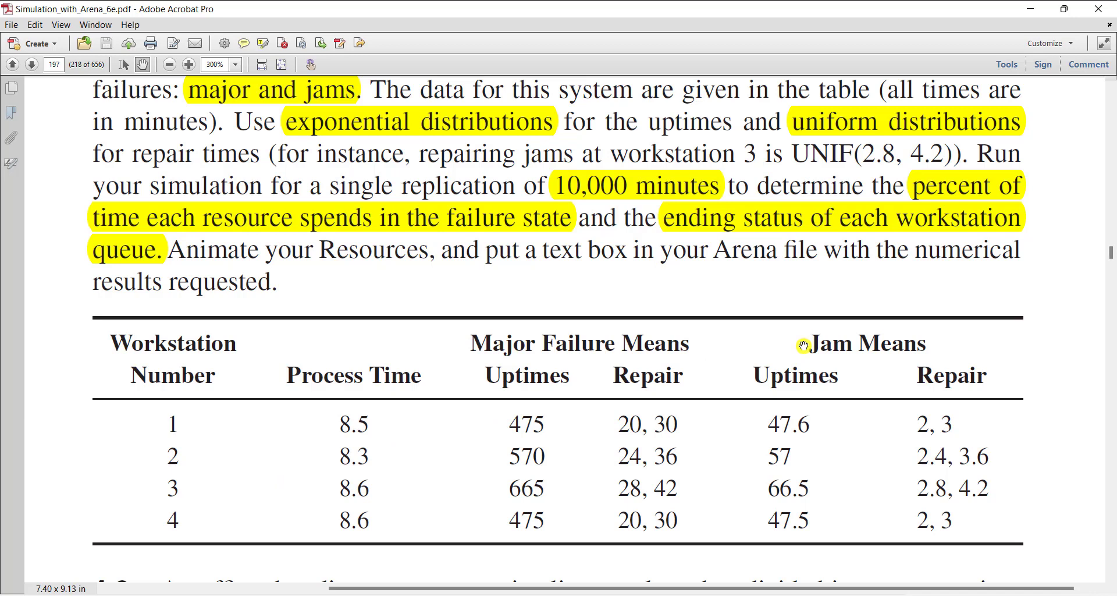
# Switch to the Exercise 4-8 model in Arena and clear the canvas selection
pyautogui.moveTo(751, 594)
pyautogui.click(751, 547)
pyautogui.moveTo(257, 295); pyautogui.dragTo(993, 401)
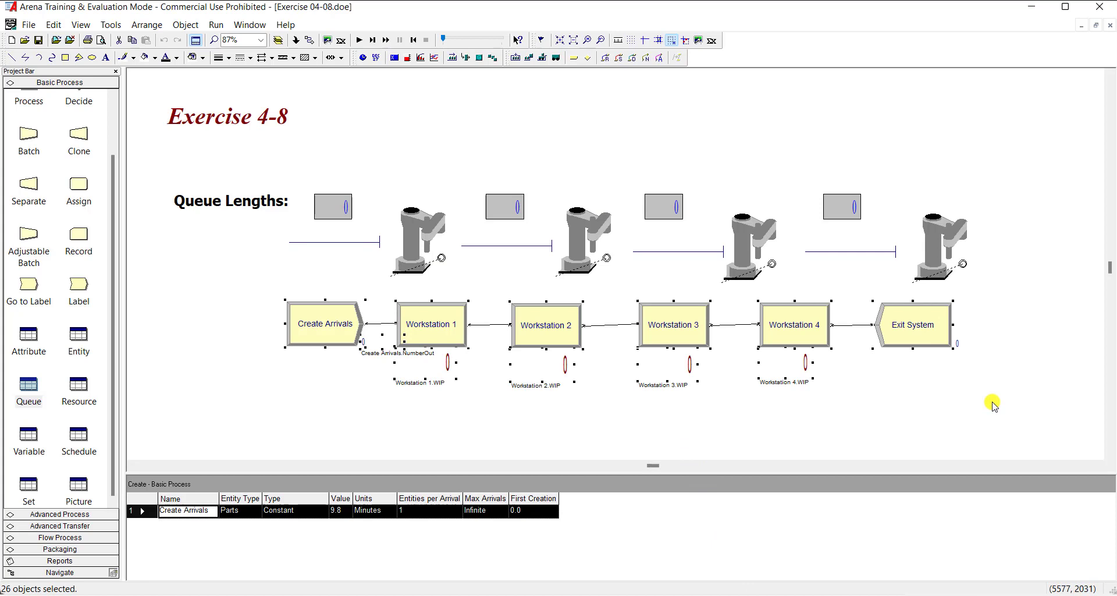
pyautogui.click(935, 401)
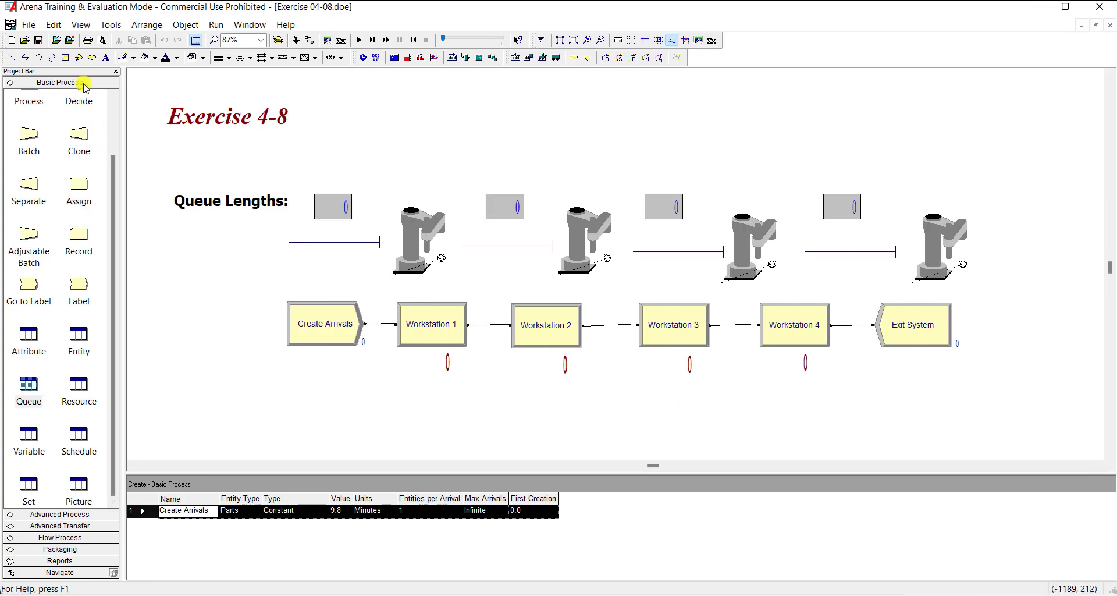
pyautogui.scroll(3, 56, 146)
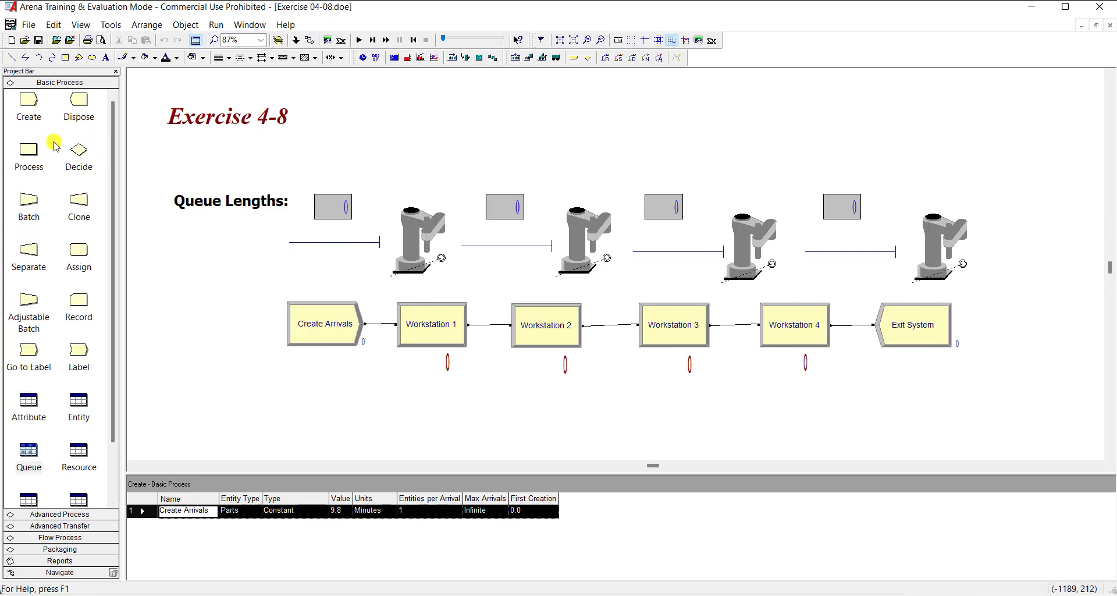
# Confirm Create Arrivals generates one Part every constant 9.8 minutes, starting at 0.0
pyautogui.click(314, 317)
pyautogui.doubleClick(315, 317)
pyautogui.click(491, 257)
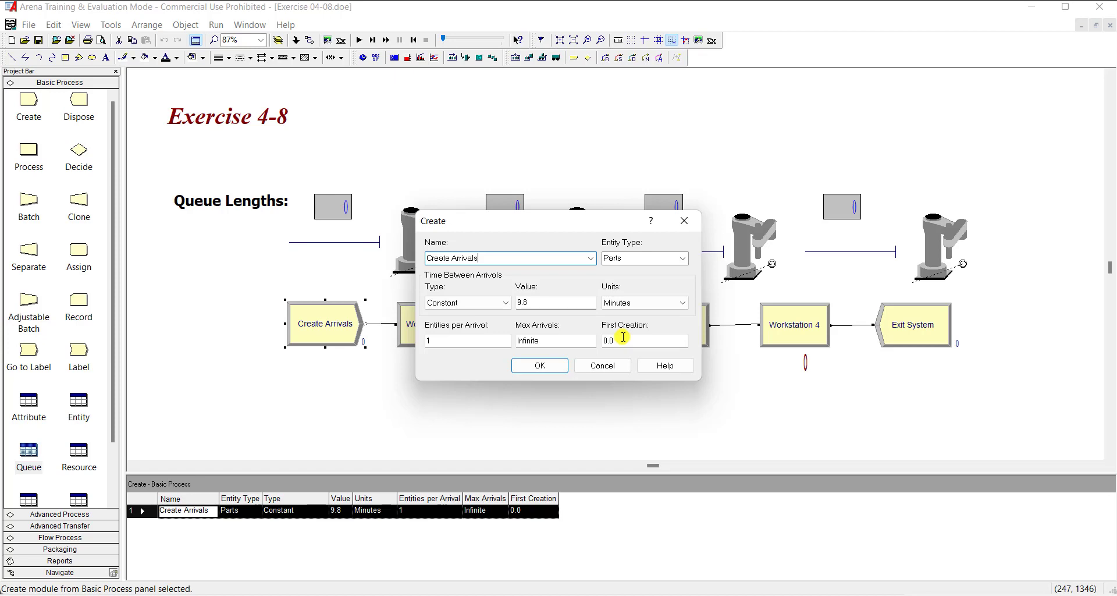
pyautogui.click(534, 366)
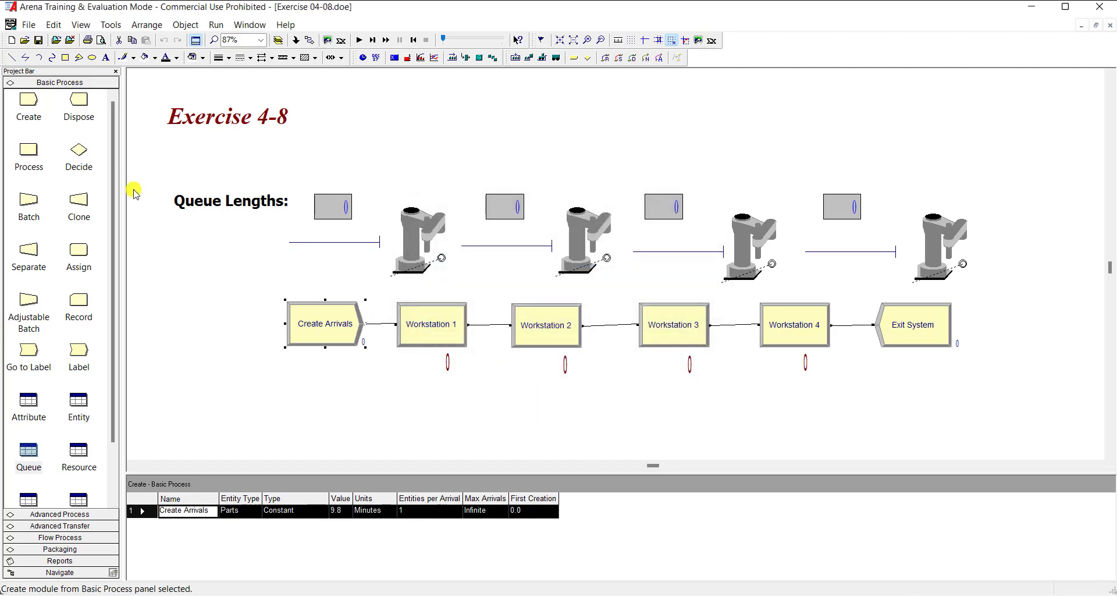
# Verify Workstation 1 seizes its WorkStation 1 Machine for a constant 8.5 minutes
pyautogui.doubleClick(435, 323)
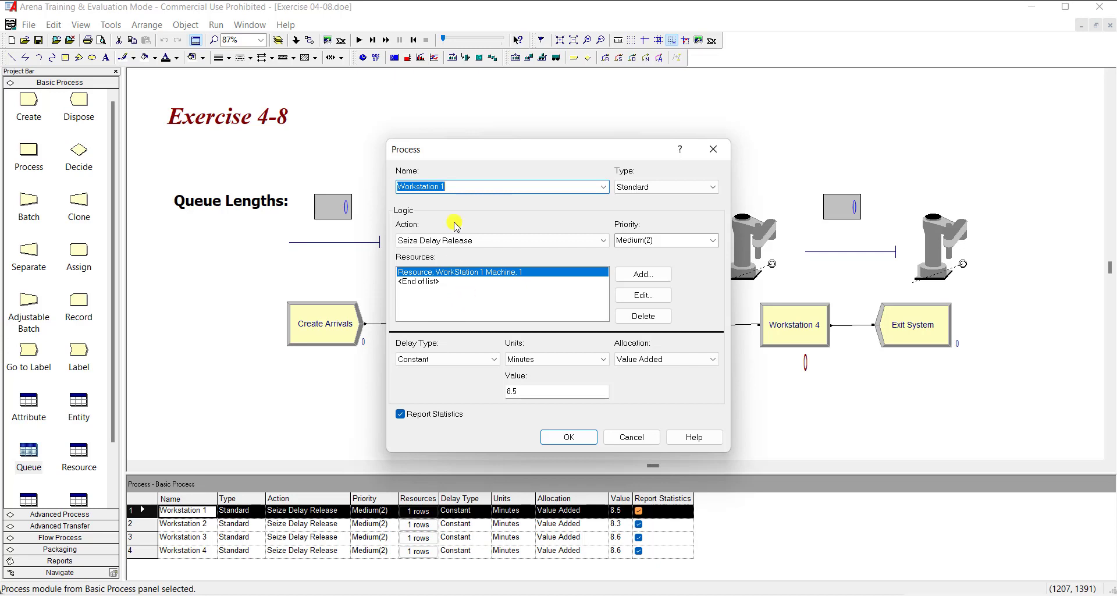
pyautogui.click(464, 187)
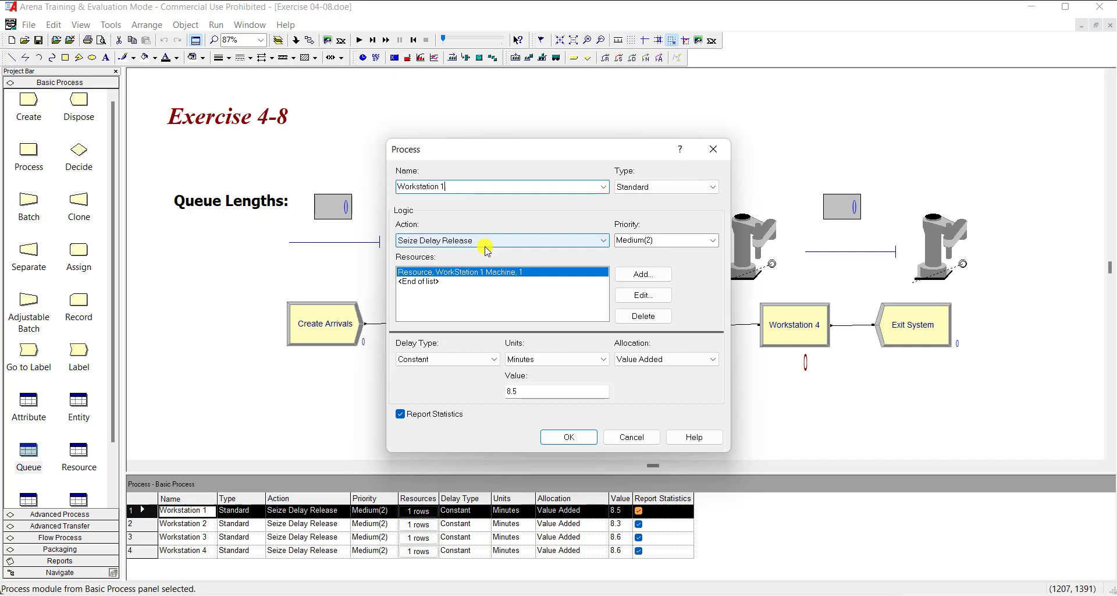
pyautogui.click(626, 295)
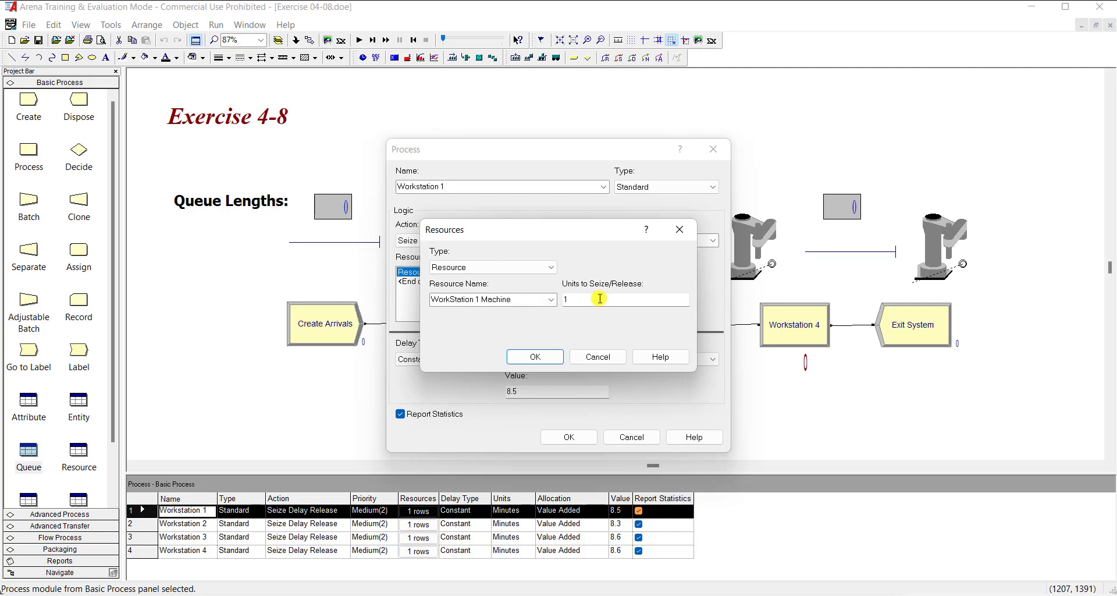
pyautogui.click(541, 356)
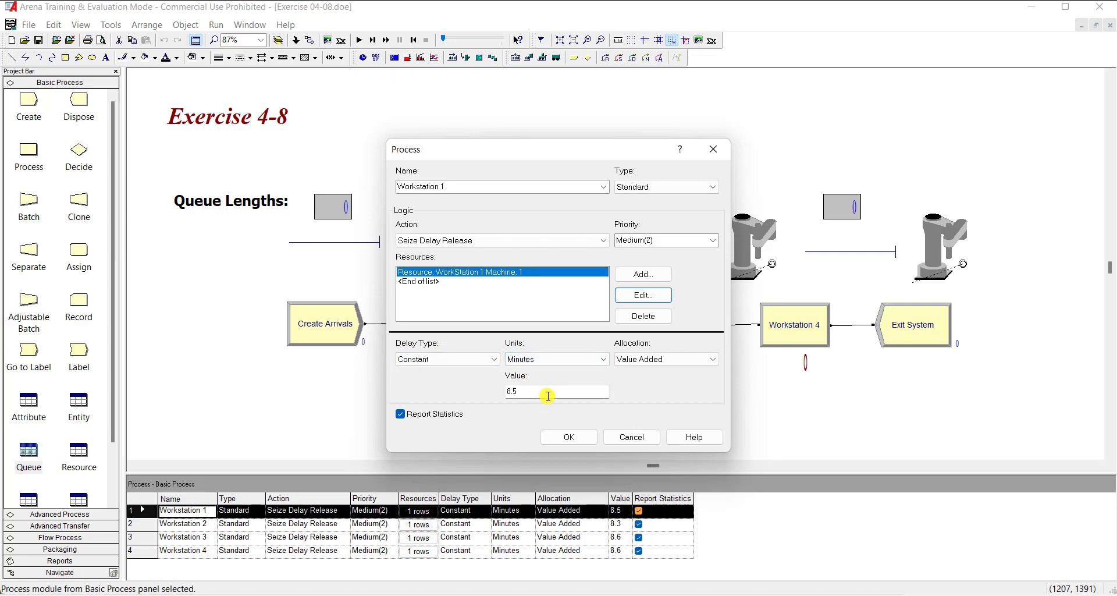
pyautogui.click(568, 437)
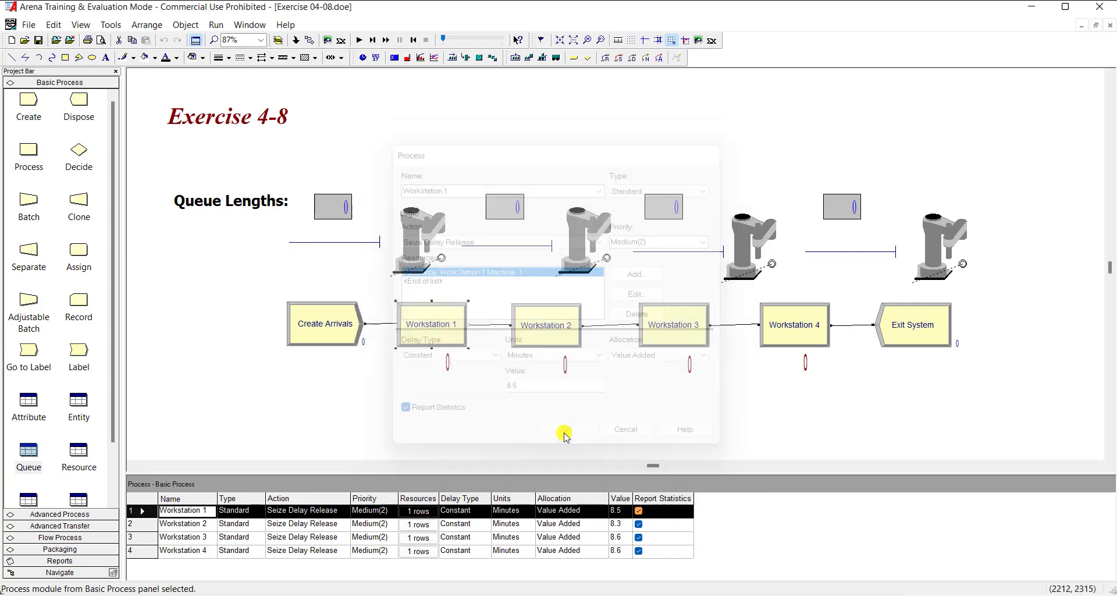
# Confirm Workstations 2–4 delays of 8.3, 8.6 and 8.6 minutes, and that Exit System records statistics
pyautogui.doubleClick(570, 347)
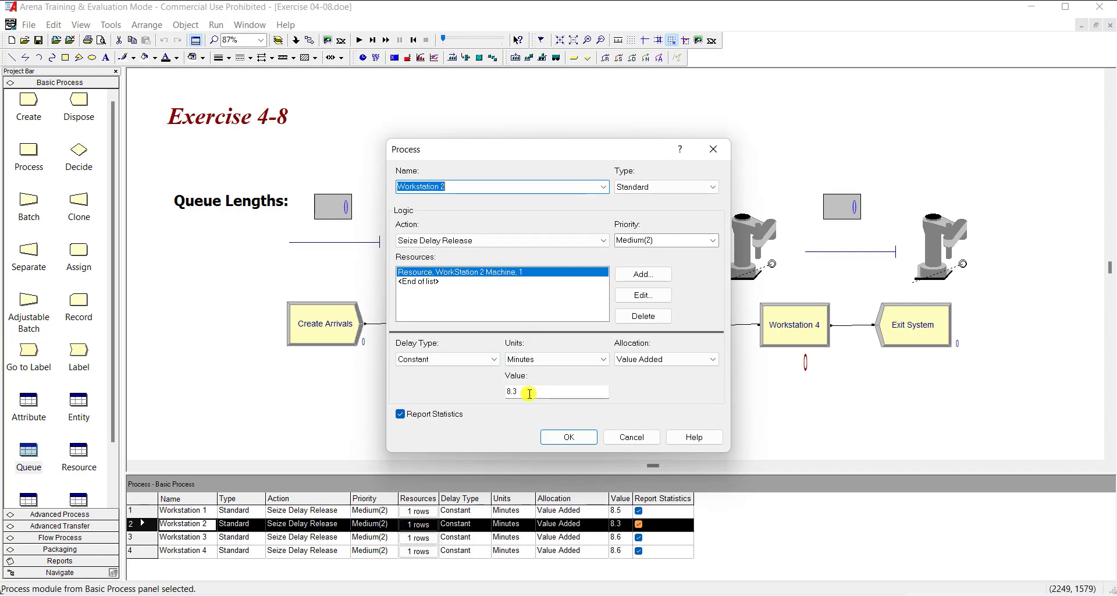
pyautogui.click(568, 437)
pyautogui.doubleClick(667, 327)
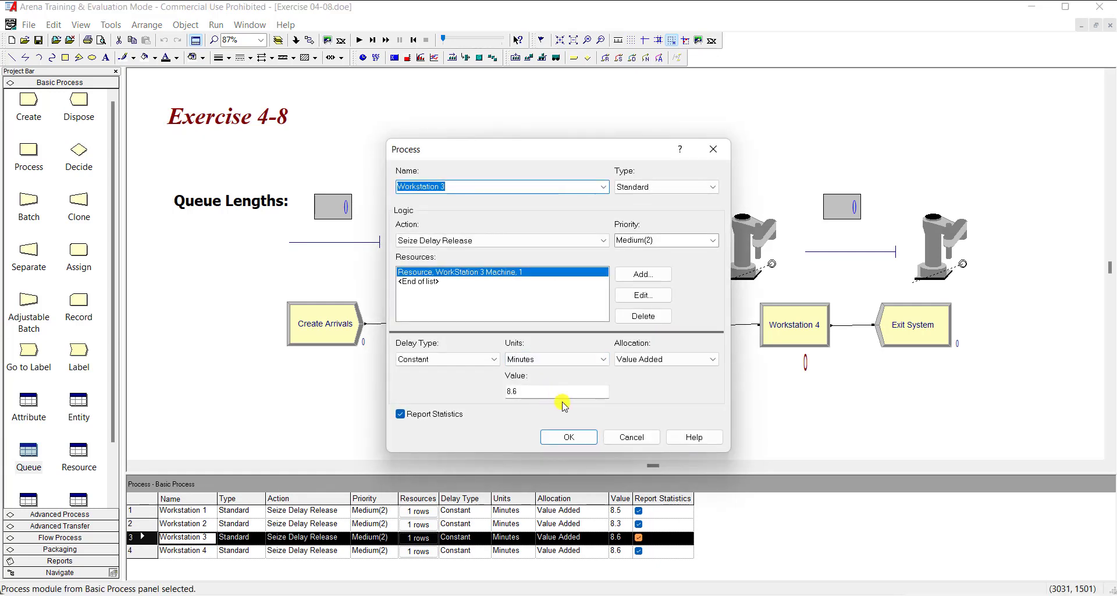
pyautogui.click(568, 437)
pyautogui.doubleClick(767, 265)
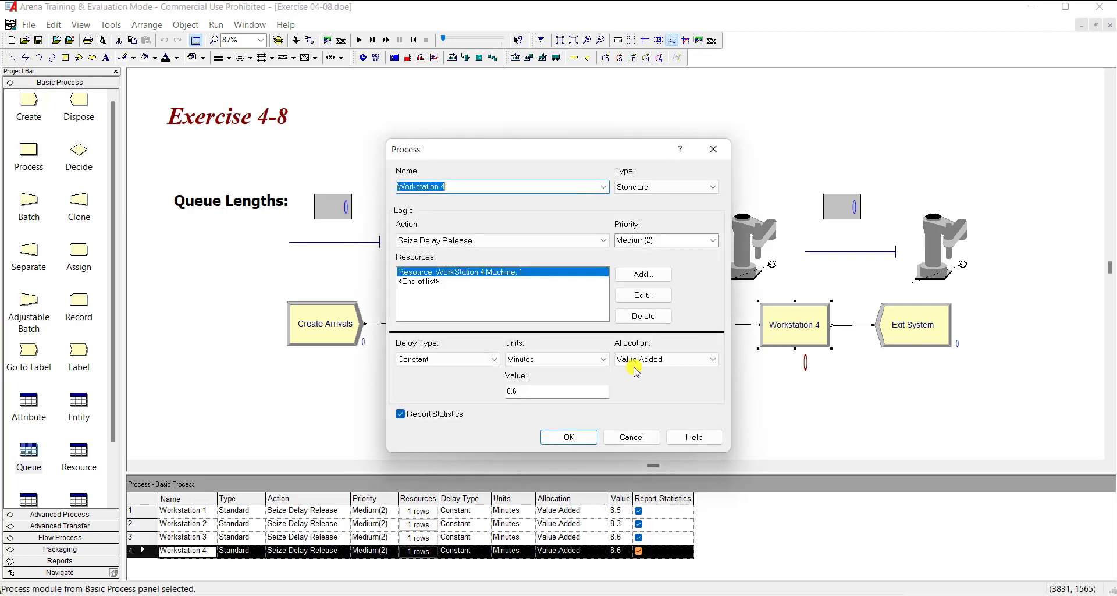
pyautogui.click(569, 437)
pyautogui.doubleClick(896, 334)
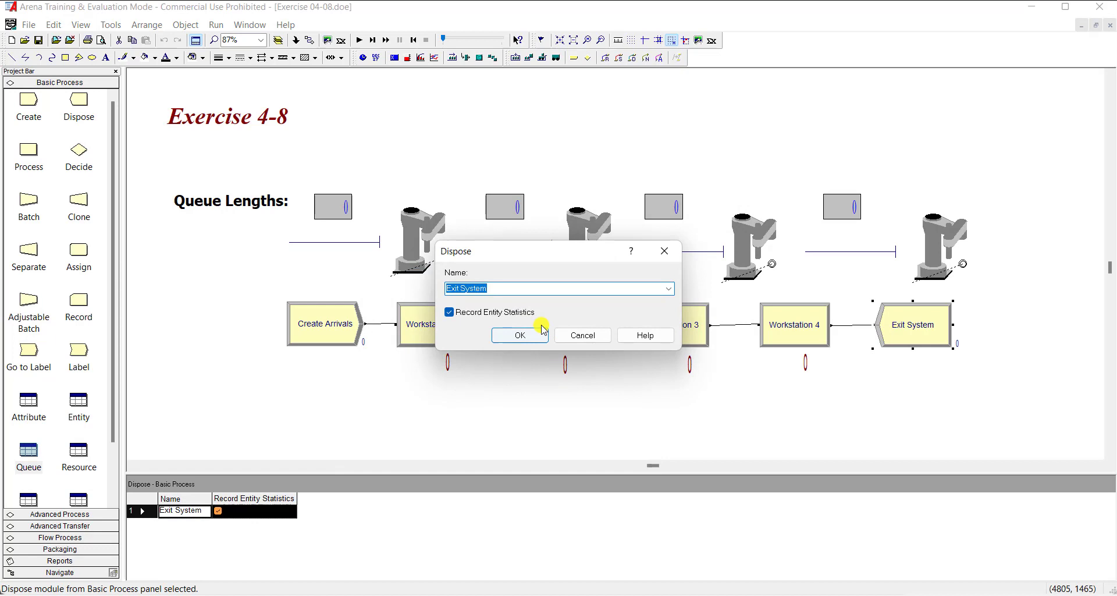
pyautogui.click(538, 349)
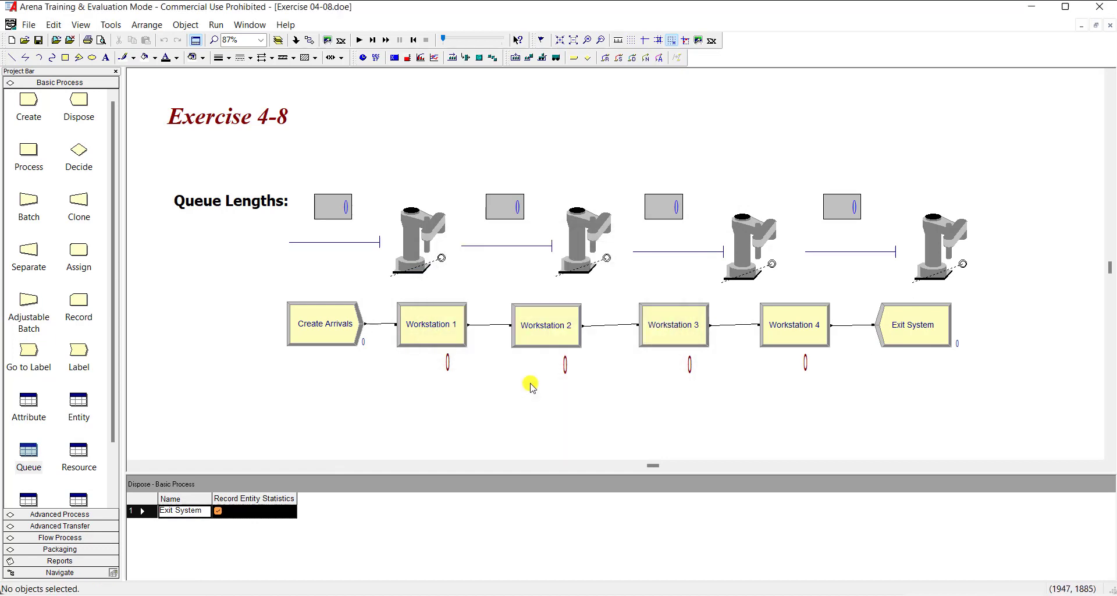
# Review the Entity, Queue and Resource tables: four machines, each with capacity 1 and two failures
pyautogui.scroll(-2, 32, 415)
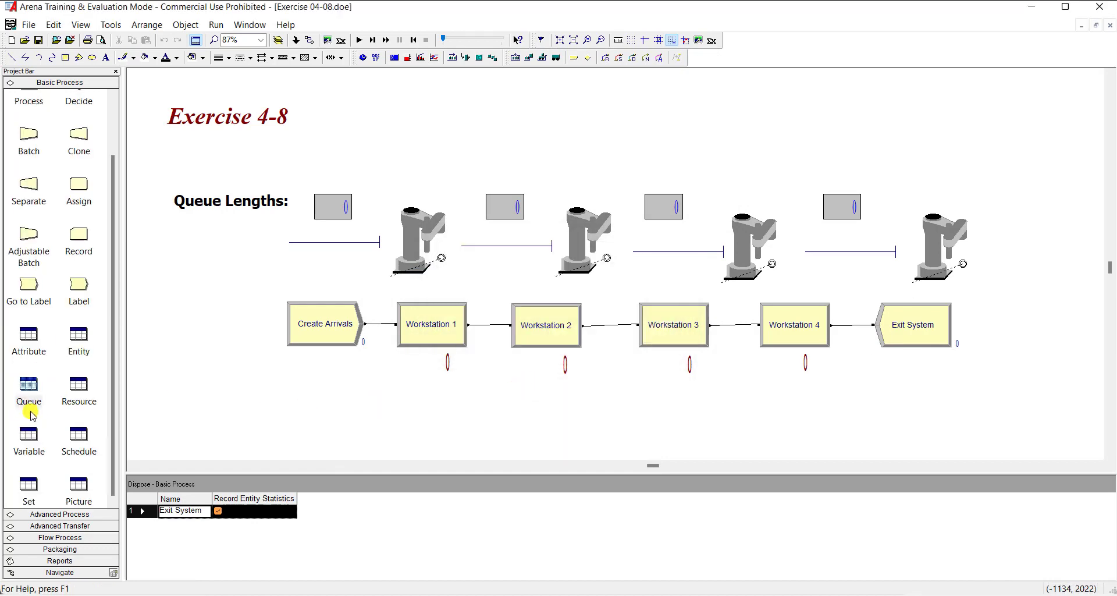
pyautogui.click(76, 342)
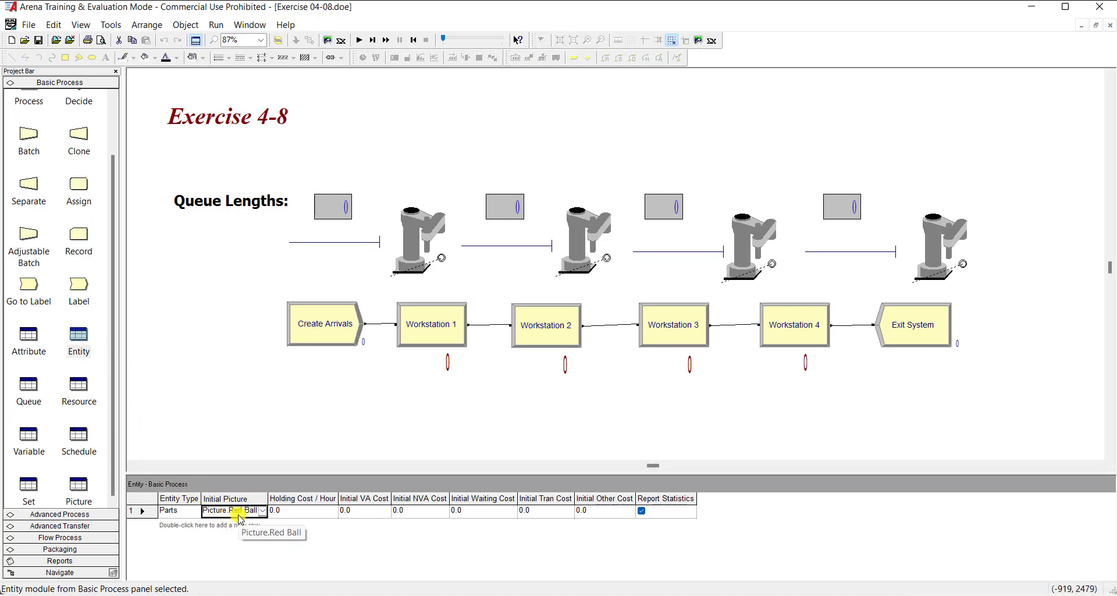
pyautogui.click(29, 389)
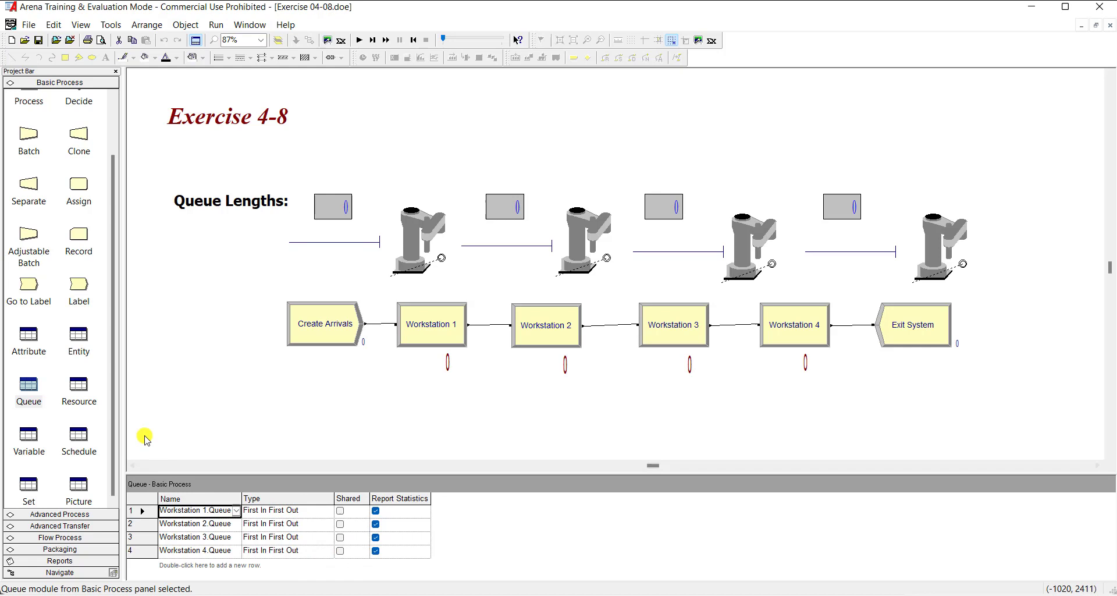
pyautogui.click(82, 390)
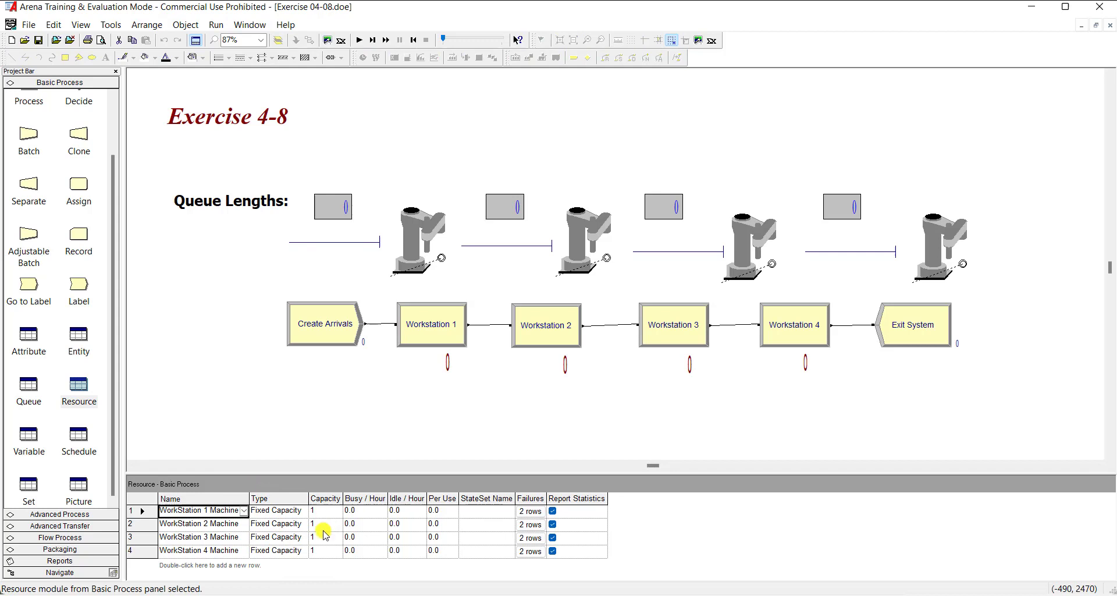
pyautogui.click(59, 514)
# Compare all eight Failure definitions against the exercise PDF, then display the Statistic table
pyautogui.click(30, 398)
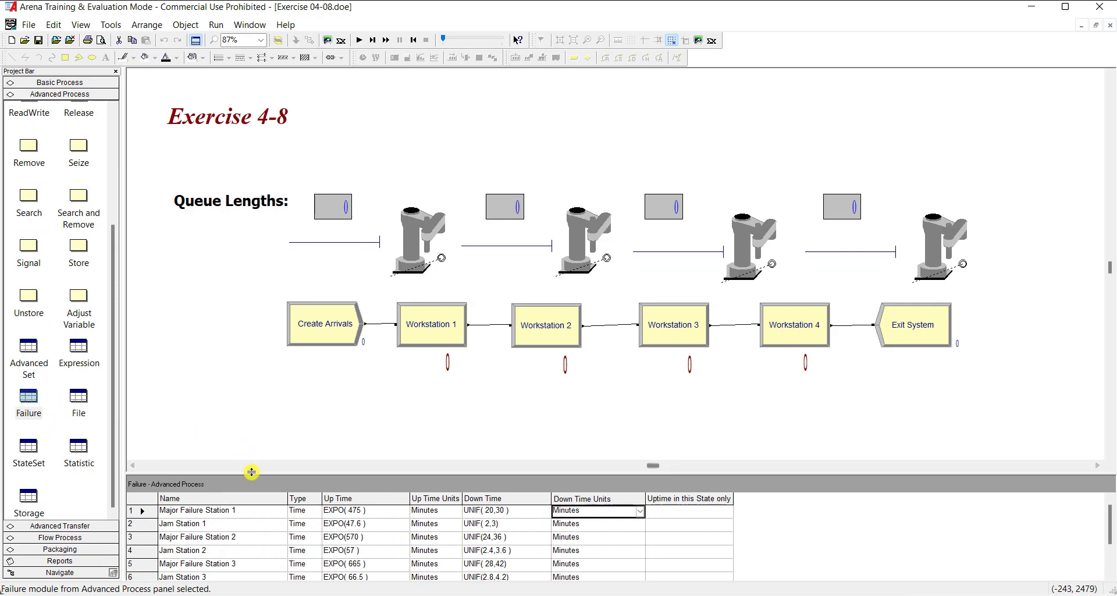
pyautogui.moveTo(252, 472); pyautogui.dragTo(256, 368)
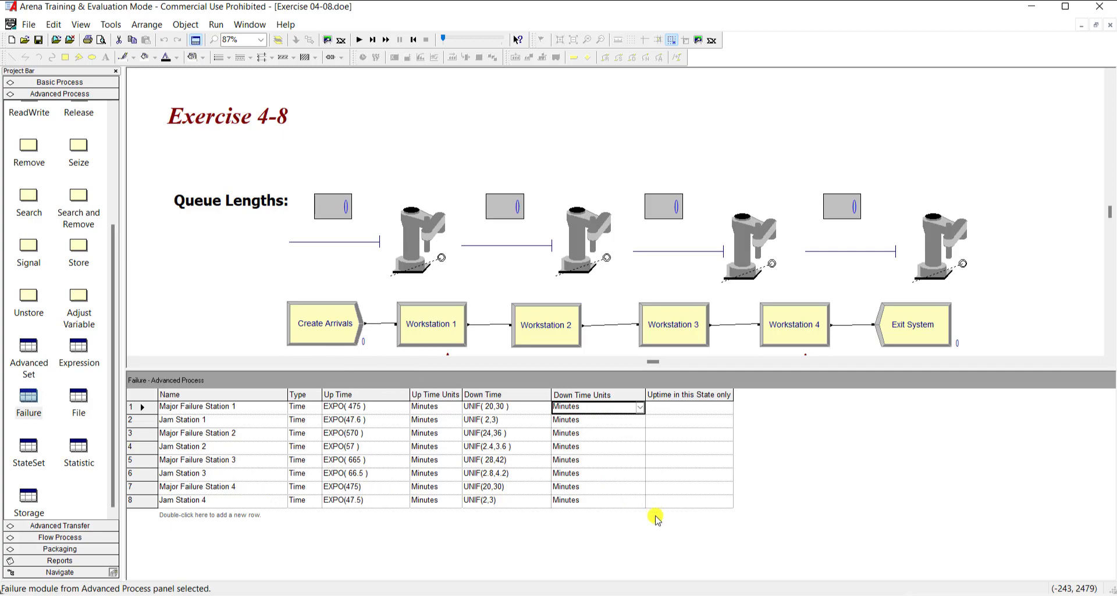
pyautogui.click(693, 506)
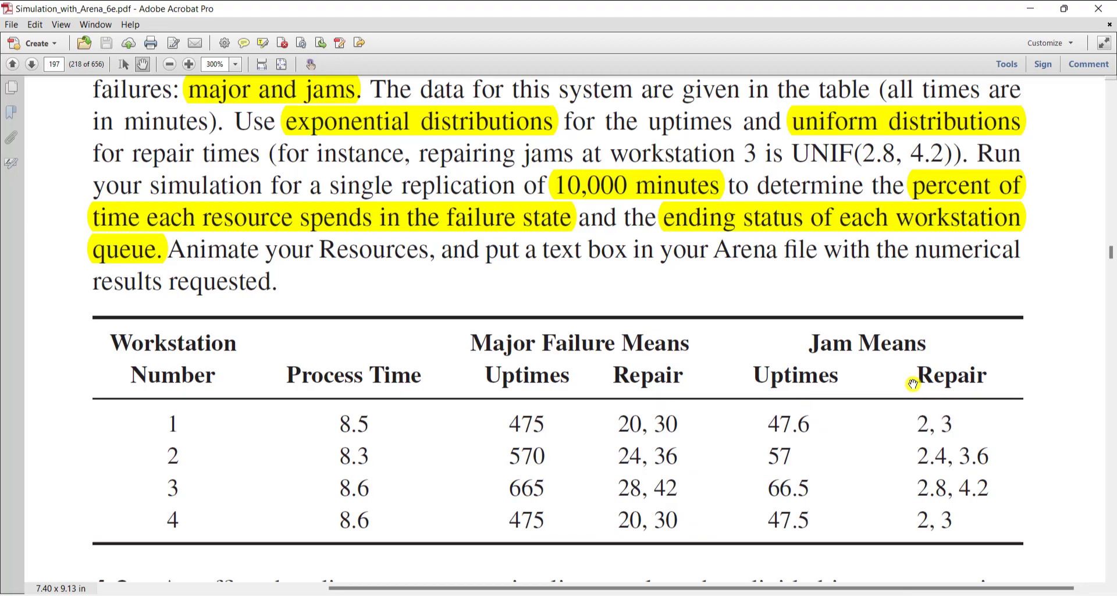
pyautogui.hotkey('alt', 'Tab')
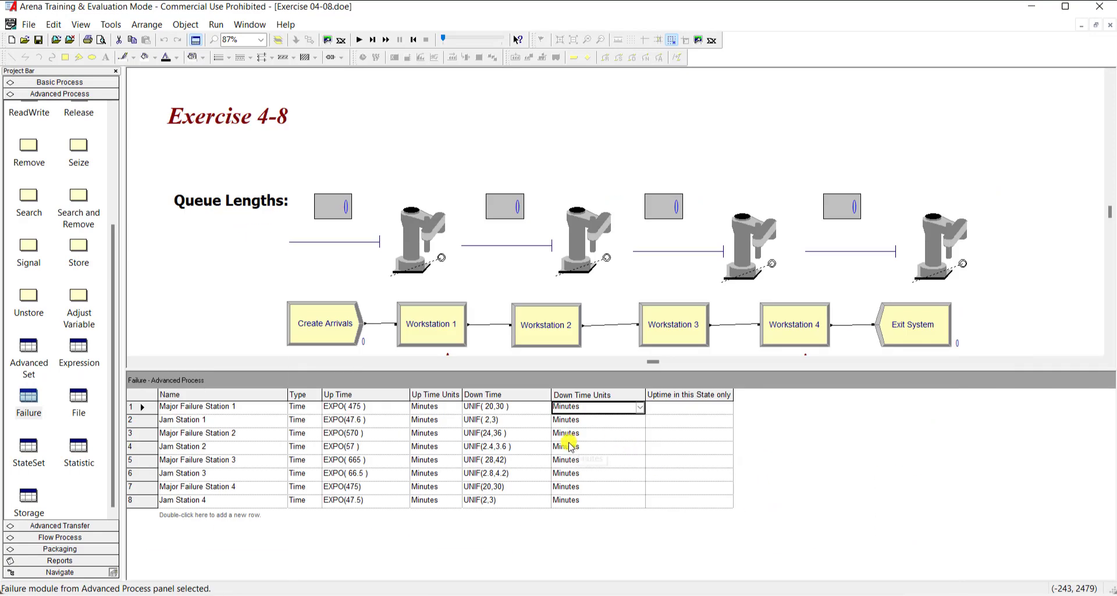
pyautogui.click(79, 449)
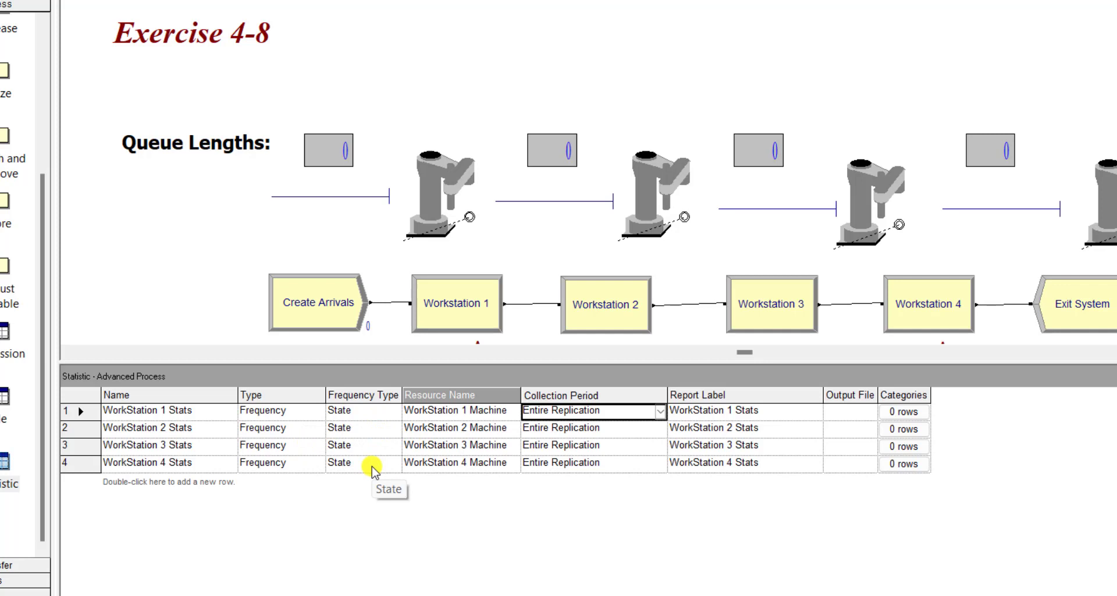
# Widen the Resource Name column and check each row's machine and entire-replication collection period
pyautogui.moveTo(518, 392); pyautogui.dragTo(550, 393)
pyautogui.click(518, 412)
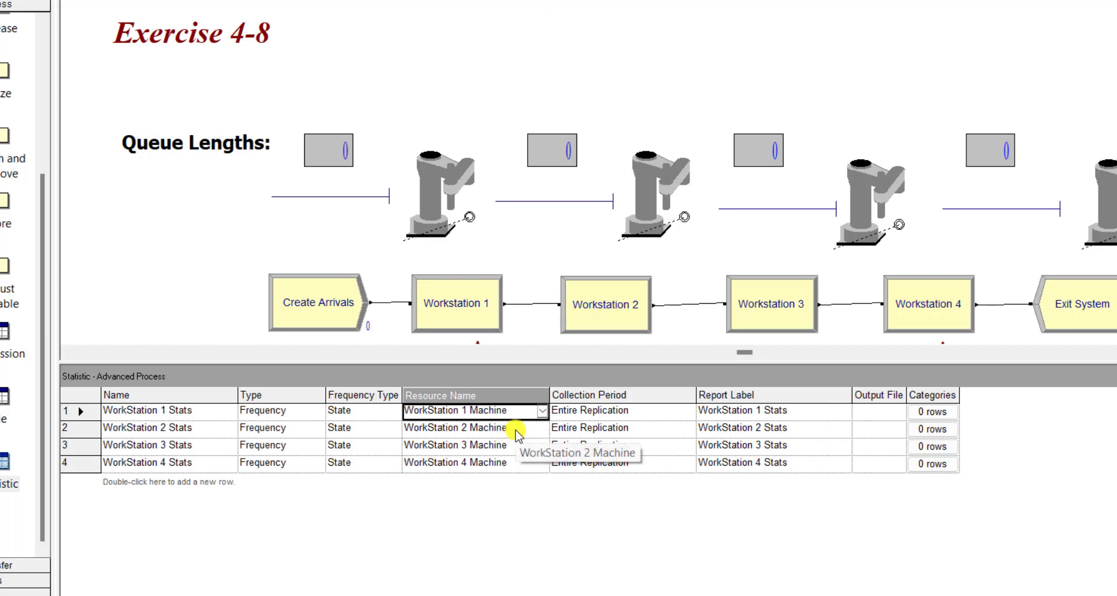
pyautogui.click(517, 431)
pyautogui.click(516, 464)
pyautogui.click(646, 411)
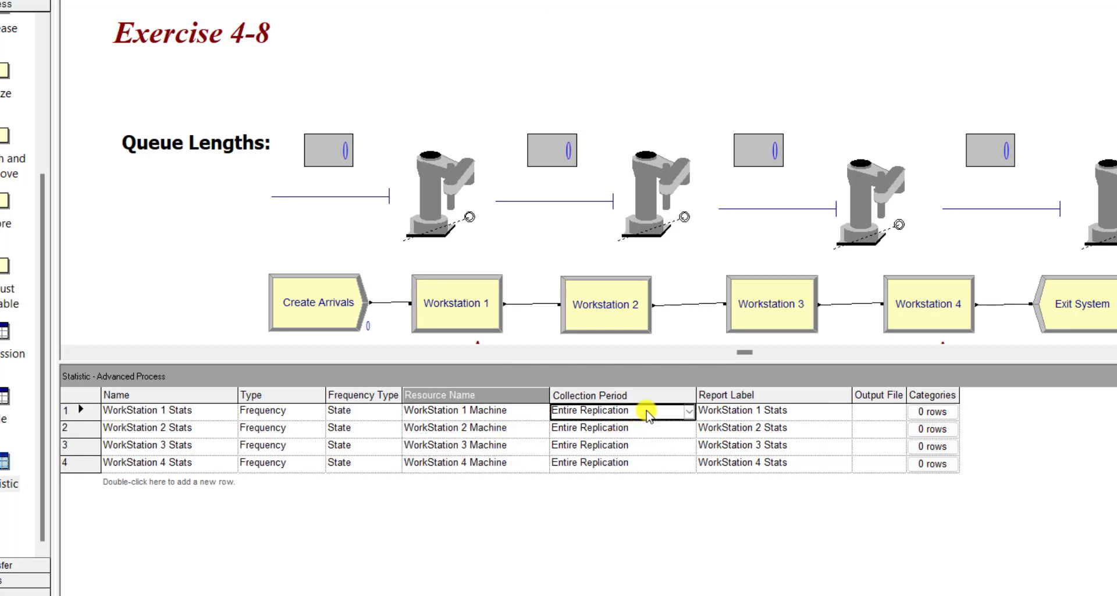
pyautogui.click(688, 412)
pyautogui.click(686, 411)
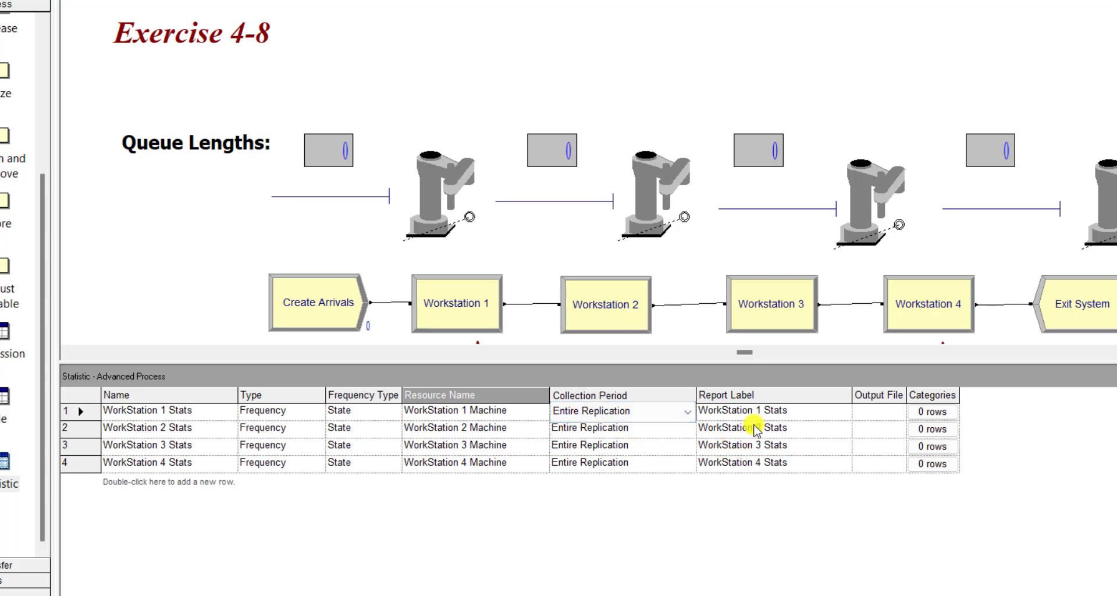
# Check the report labels WorkStation 1 Stats through WorkStation 4 Stats
pyautogui.click(778, 414)
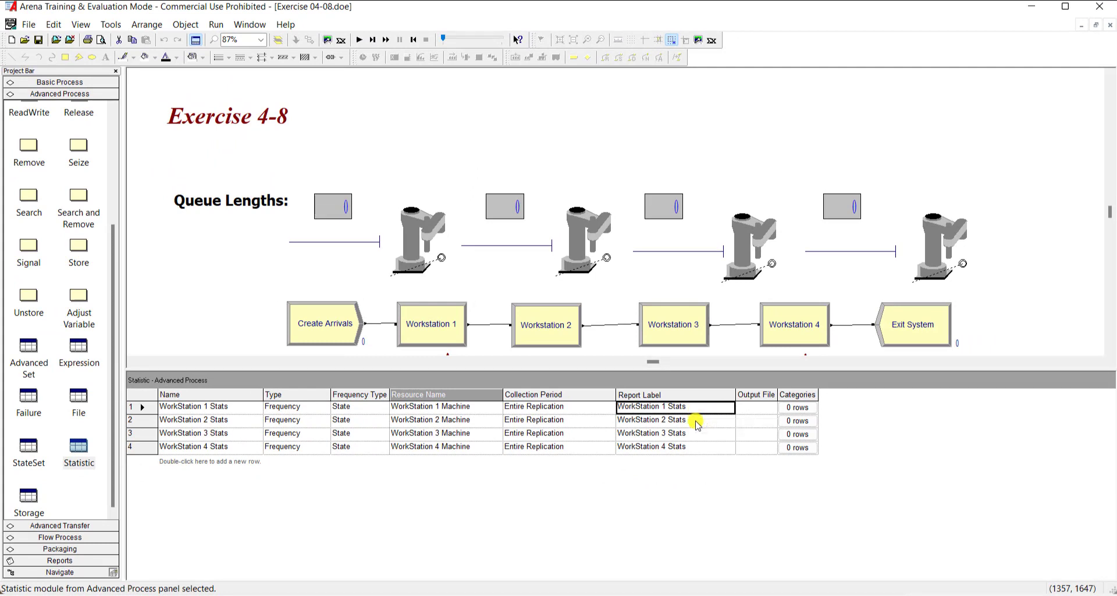
pyautogui.click(698, 423)
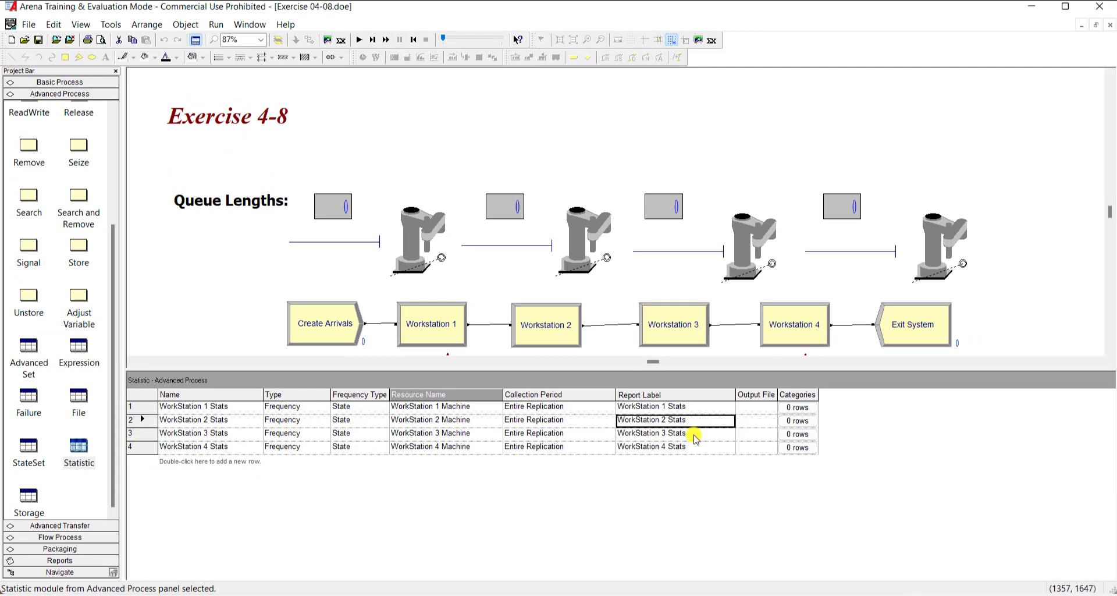
pyautogui.click(696, 436)
pyautogui.click(696, 447)
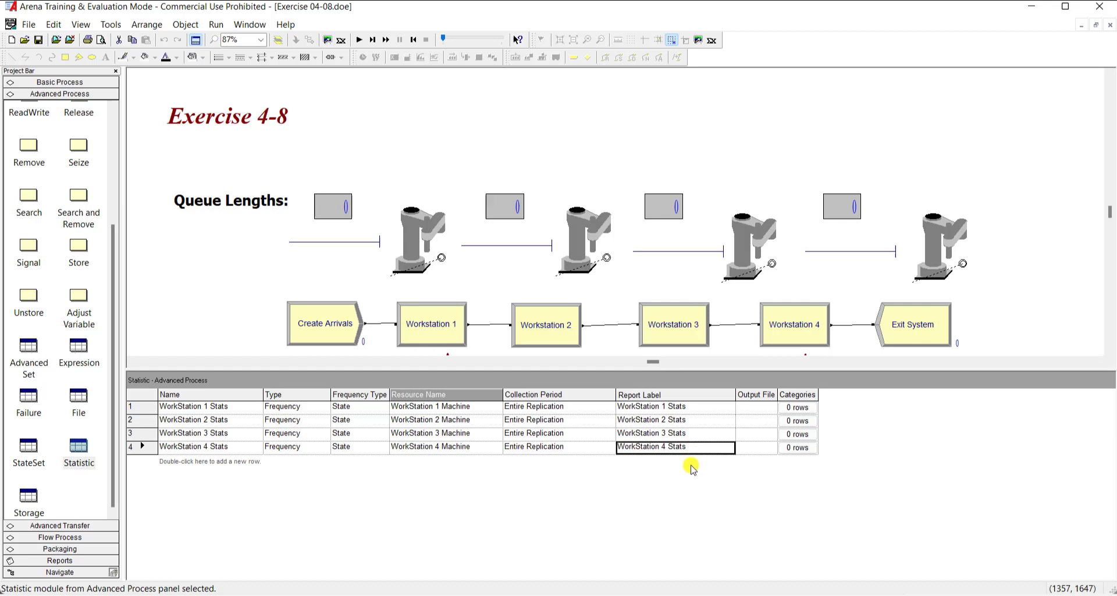
pyautogui.moveTo(599, 373); pyautogui.dragTo(591, 464)
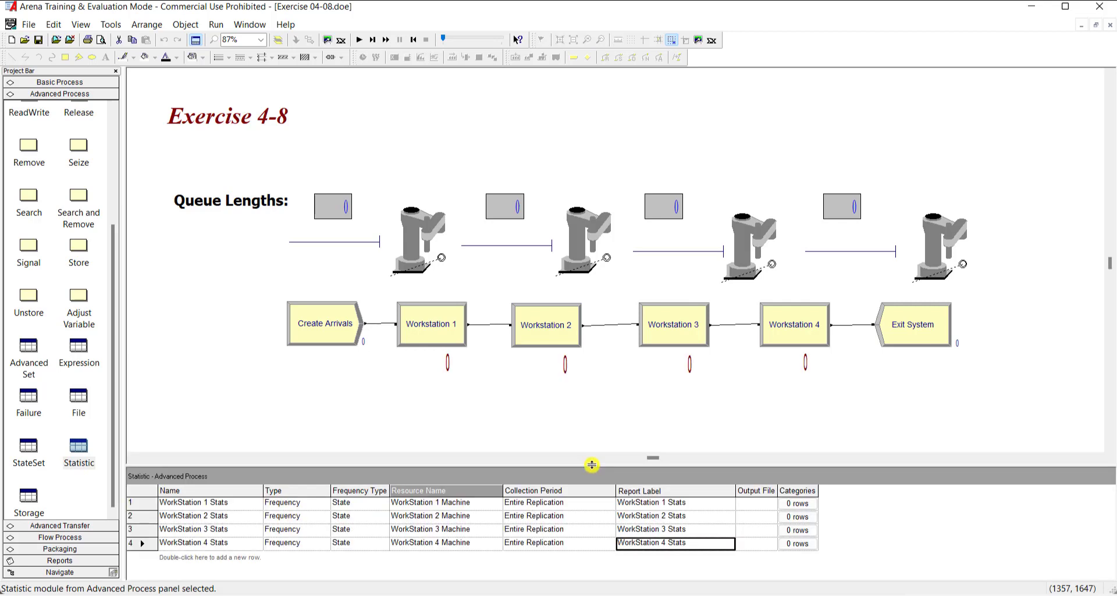
pyautogui.click(324, 200)
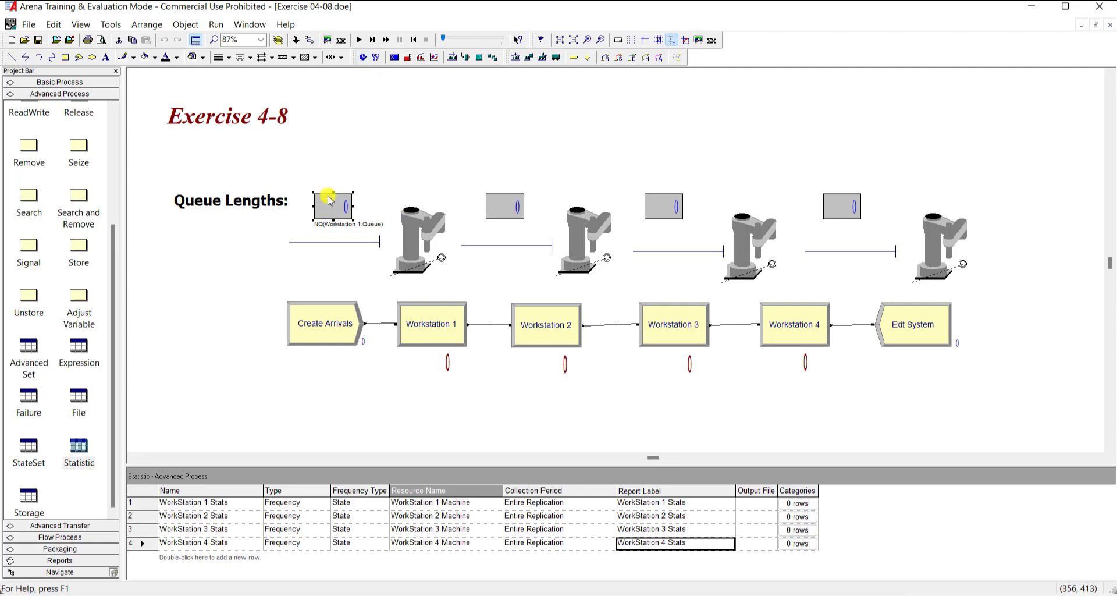
pyautogui.doubleClick(344, 203)
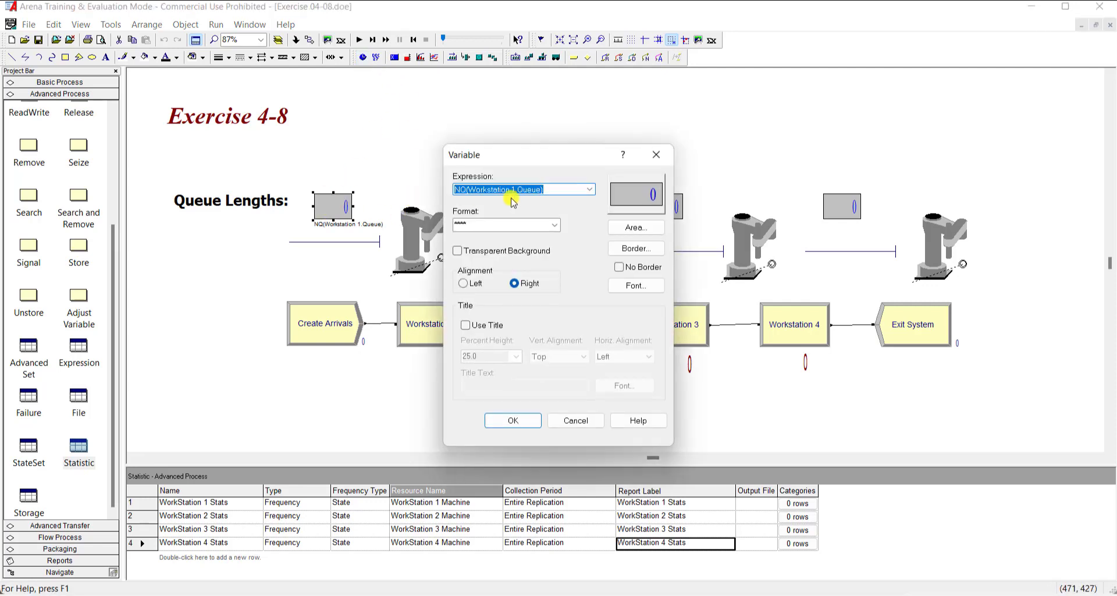
pyautogui.click(553, 189)
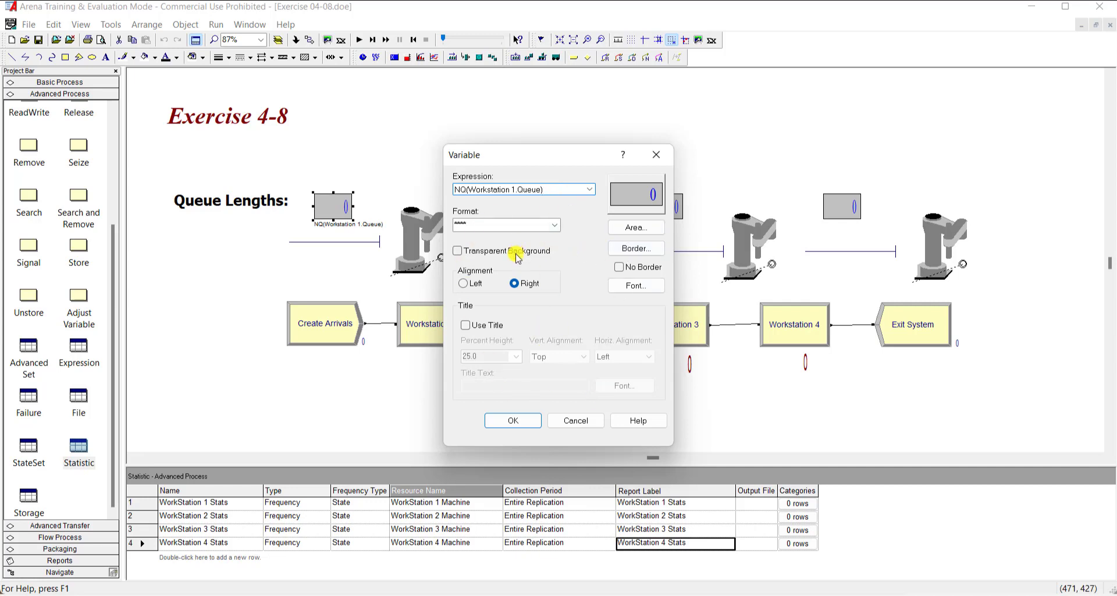
pyautogui.click(533, 423)
pyautogui.doubleClick(499, 204)
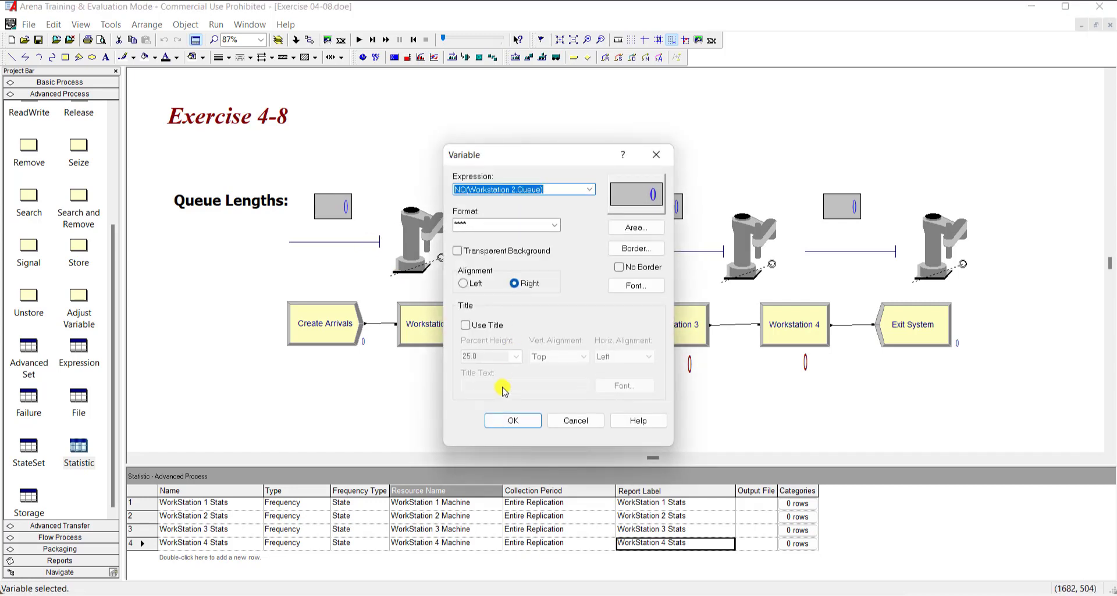
pyautogui.click(509, 416)
pyautogui.doubleClick(656, 204)
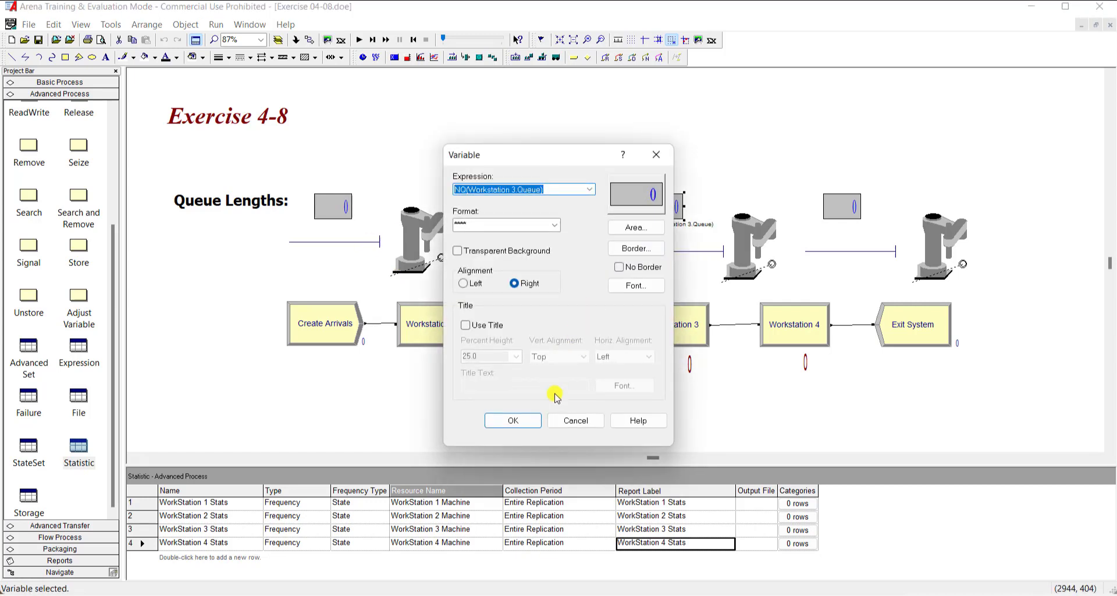
pyautogui.click(531, 417)
pyautogui.doubleClick(850, 205)
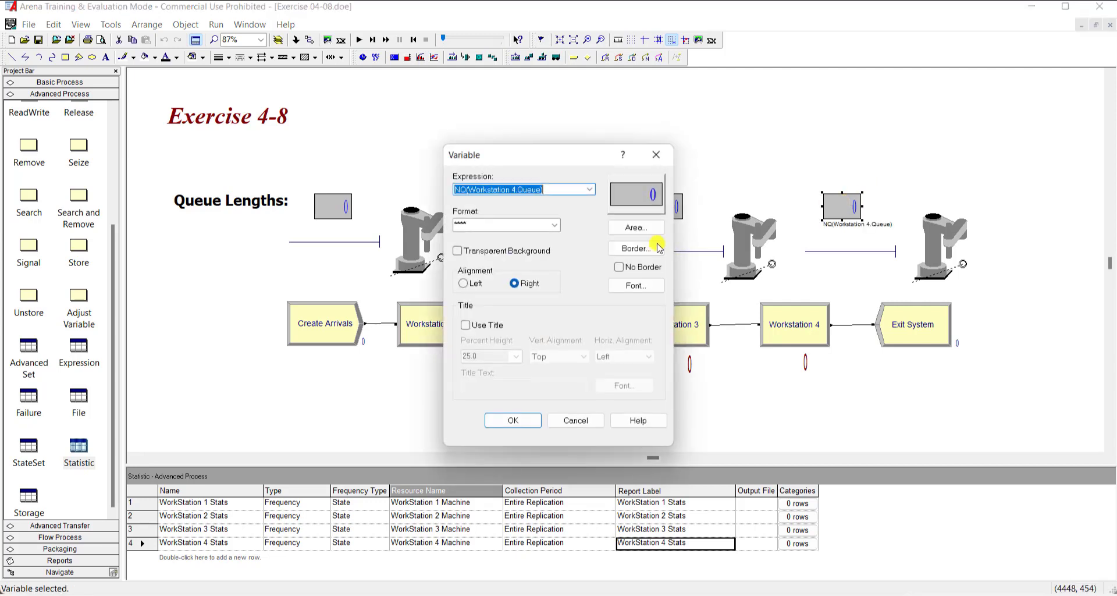
pyautogui.click(671, 154)
pyautogui.click(701, 166)
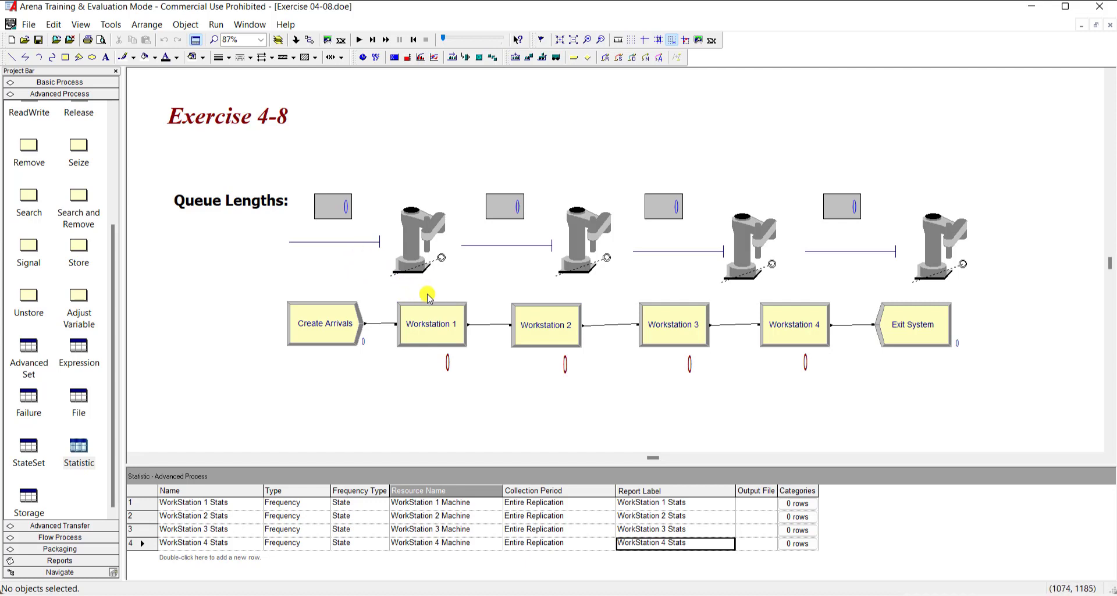
pyautogui.click(352, 245)
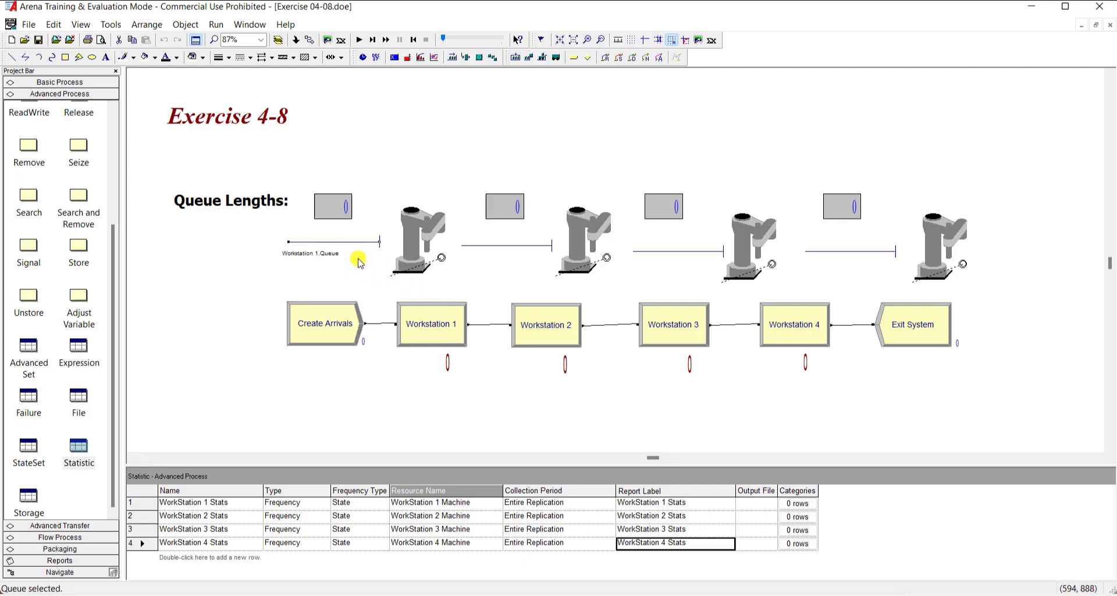
pyautogui.click(357, 257)
pyautogui.click(489, 246)
pyautogui.click(651, 246)
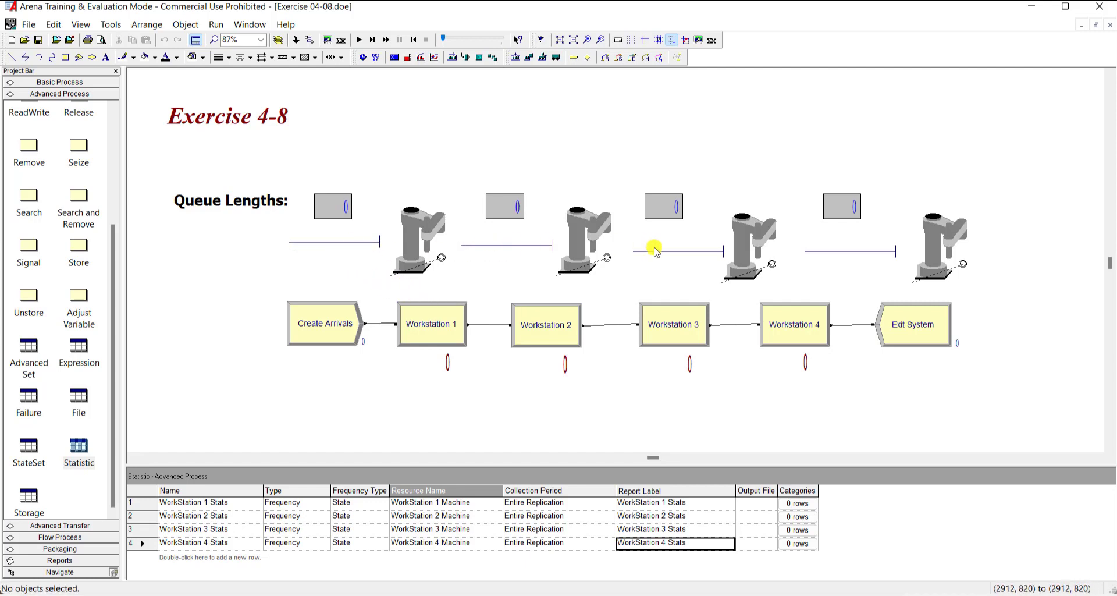
pyautogui.click(807, 251)
pyautogui.click(719, 263)
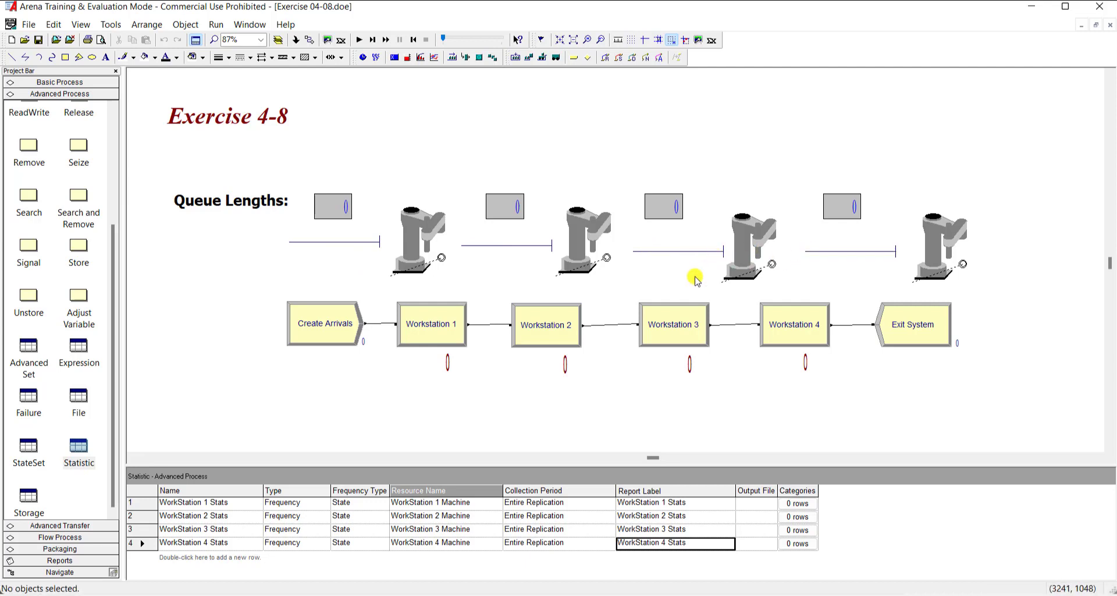
pyautogui.doubleClick(407, 239)
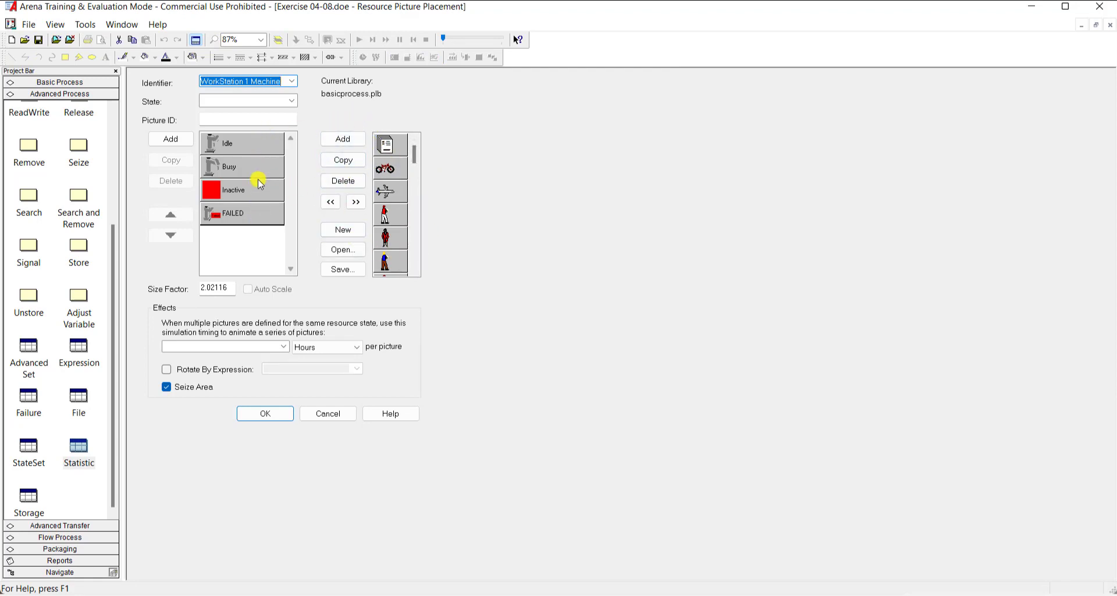
pyautogui.doubleClick(258, 220)
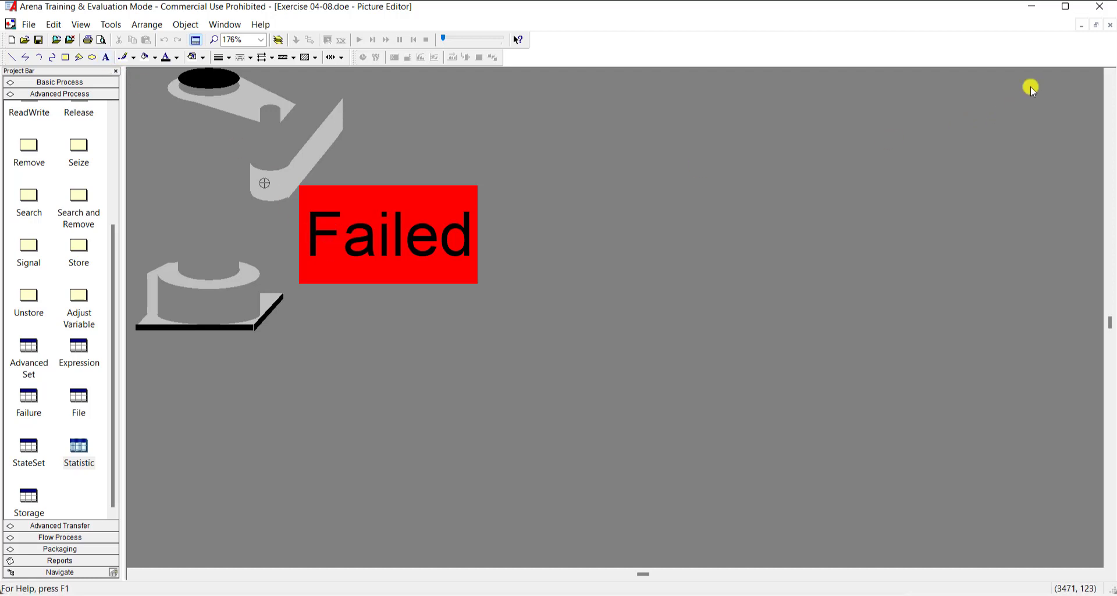
pyautogui.click(1110, 25)
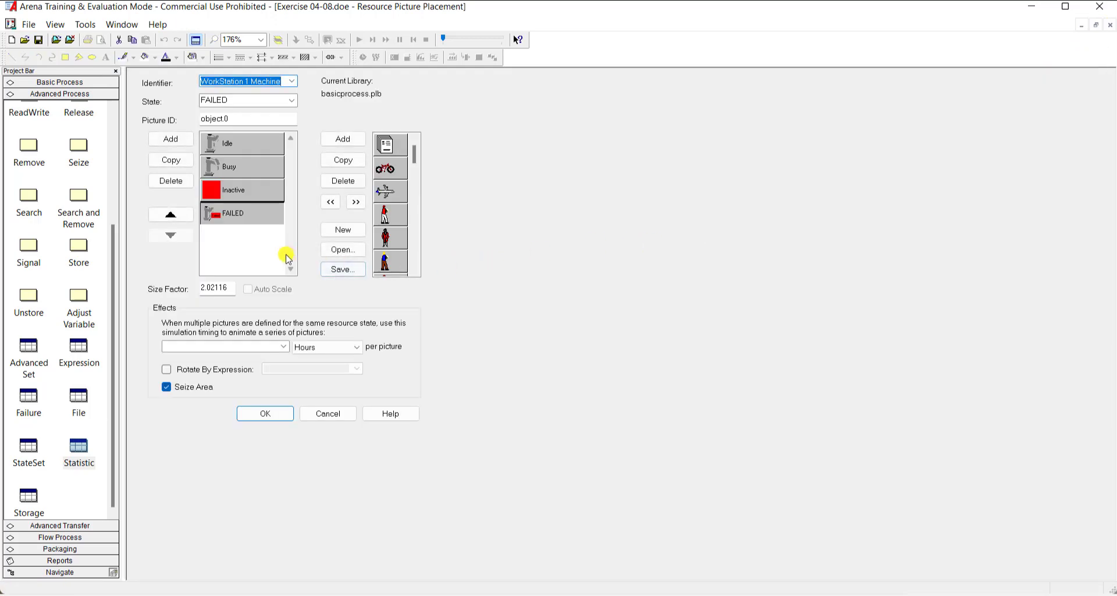
pyautogui.click(265, 413)
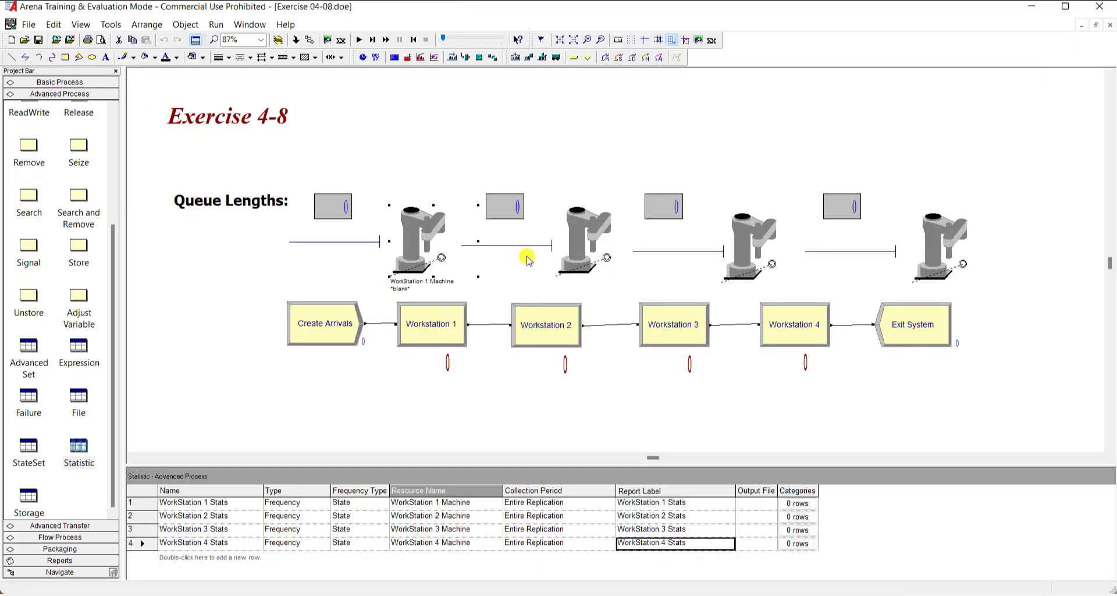
pyautogui.click(582, 248)
pyautogui.click(749, 249)
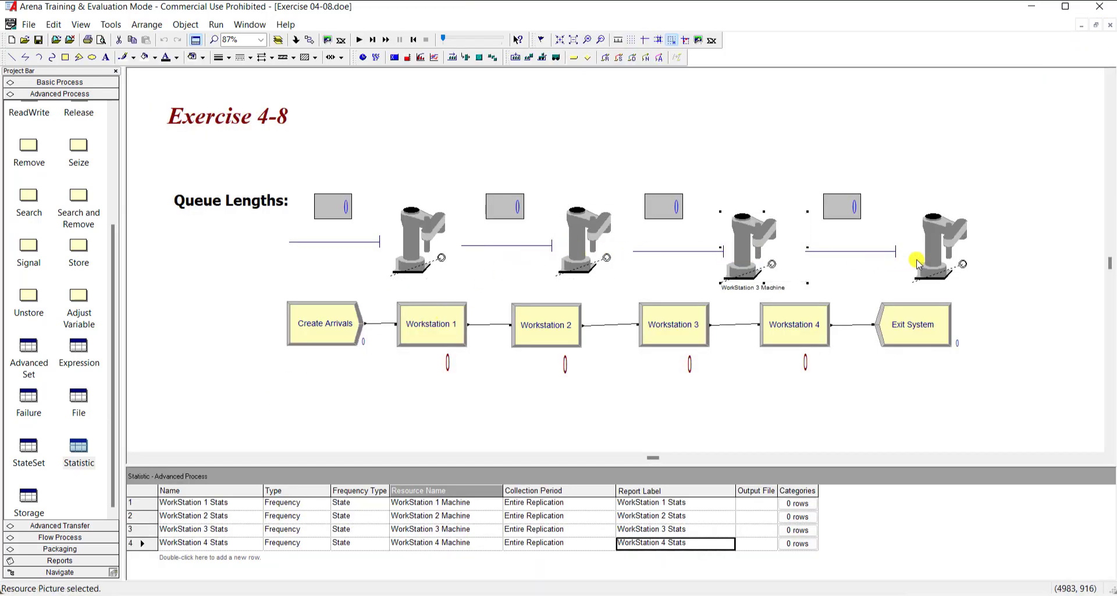
pyautogui.click(944, 264)
pyautogui.click(1013, 302)
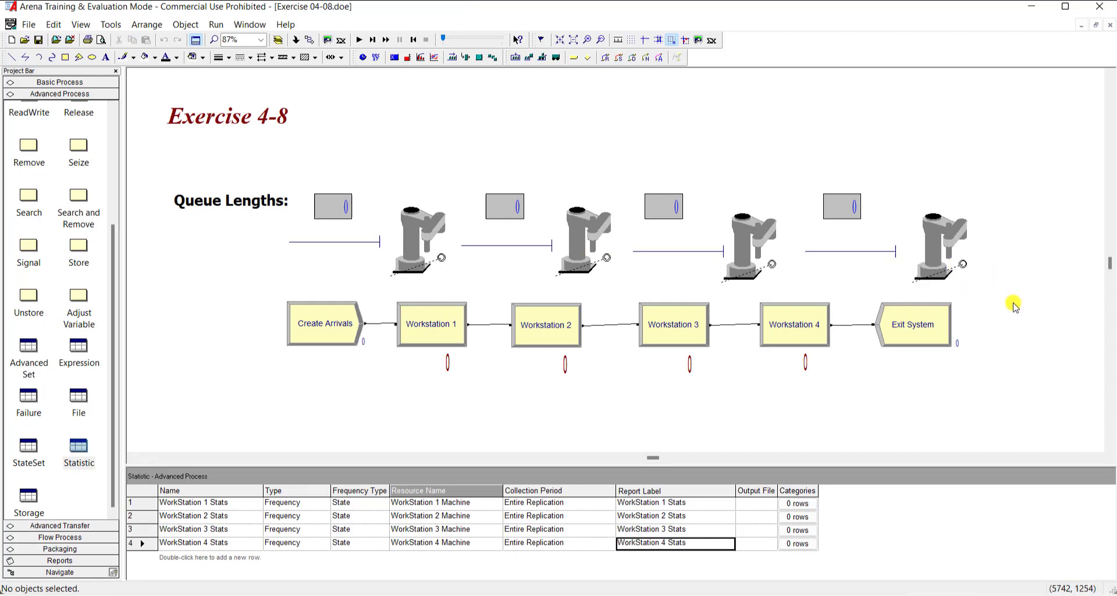
# Set up the run as one replication of 10000 minutes in Run Setup
pyautogui.click(215, 26)
pyautogui.click(215, 26)
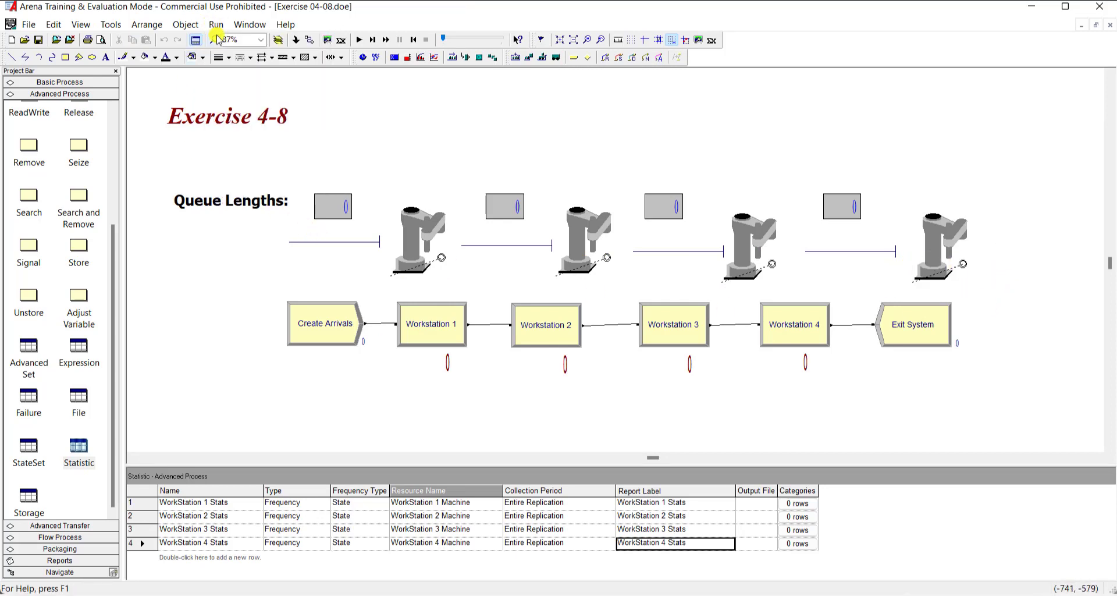
pyautogui.click(216, 25)
pyautogui.click(233, 39)
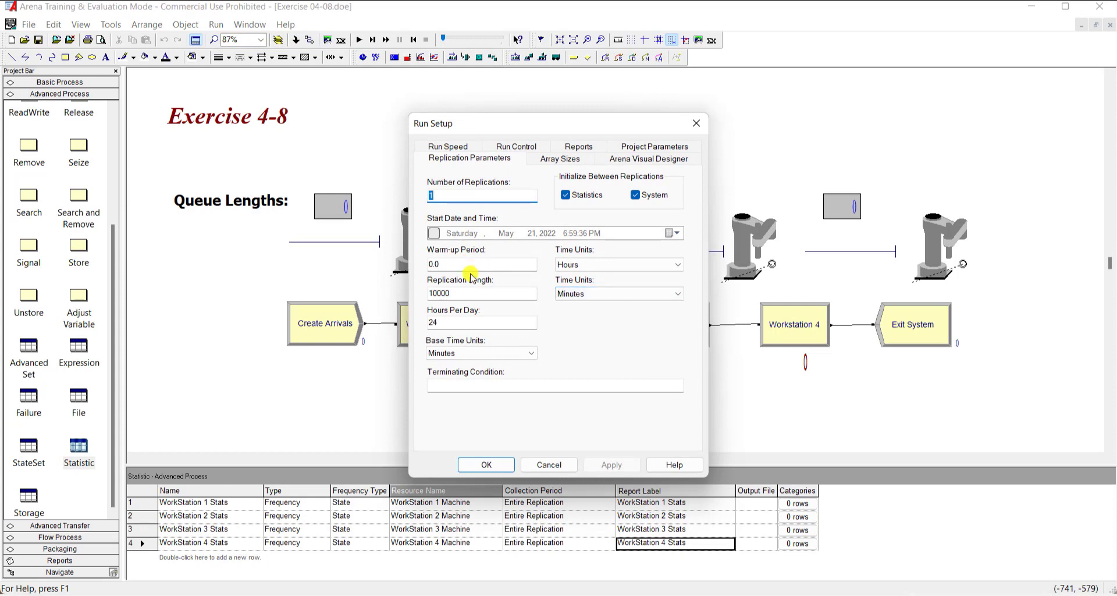
pyautogui.click(465, 294)
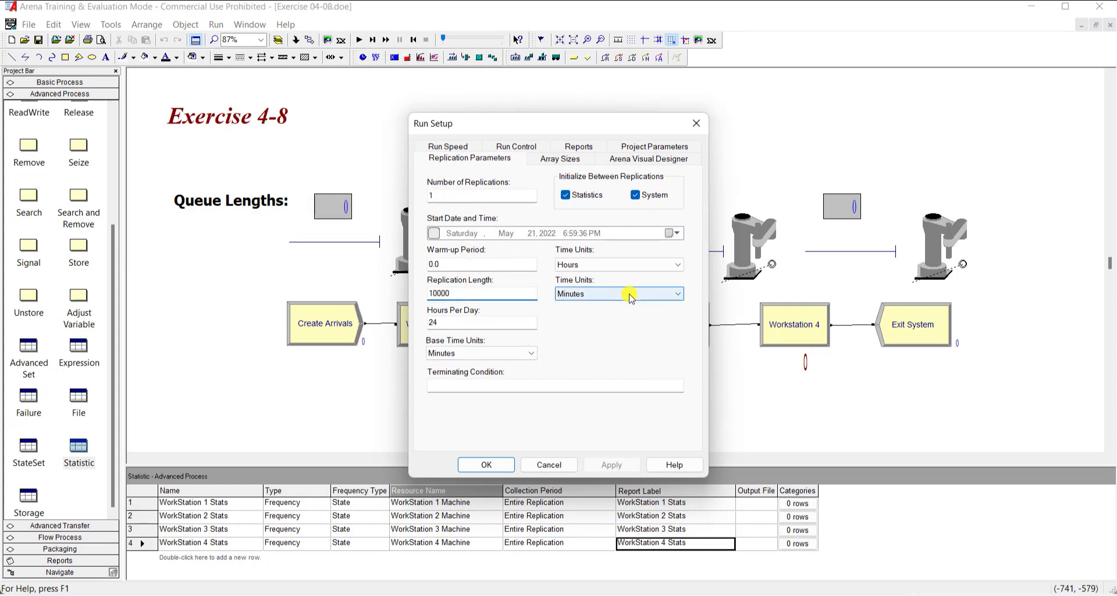
pyautogui.click(485, 464)
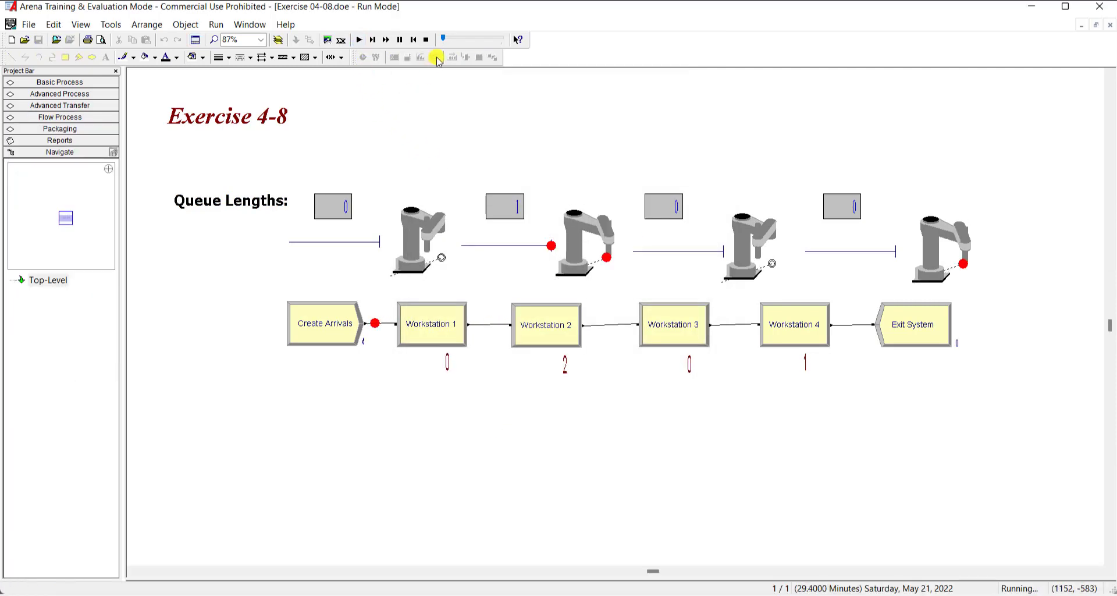
# Speed up the animation, fast-forward the 10,000-minute run to completion, and bring up the exercise PDF
pyautogui.click(445, 39)
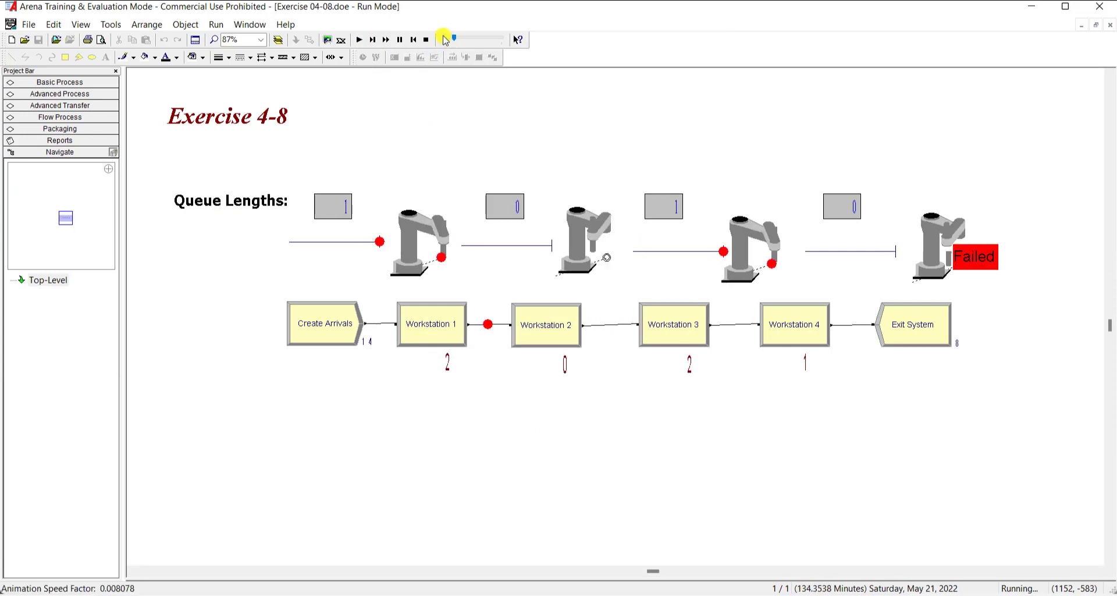
pyautogui.click(451, 39)
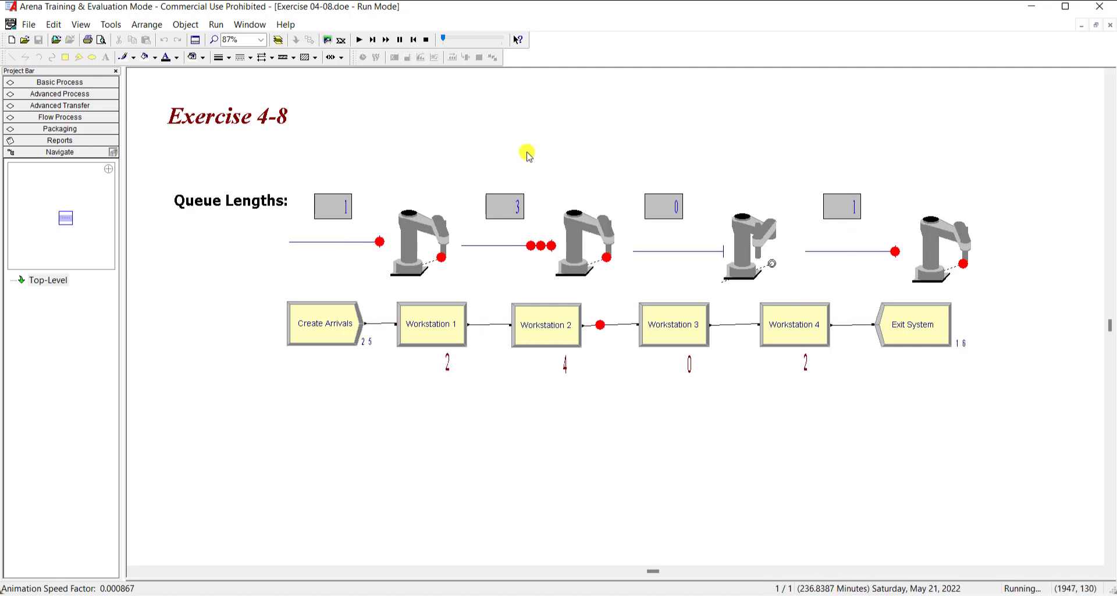
pyautogui.moveTo(444, 39); pyautogui.dragTo(494, 41)
pyautogui.click(385, 40)
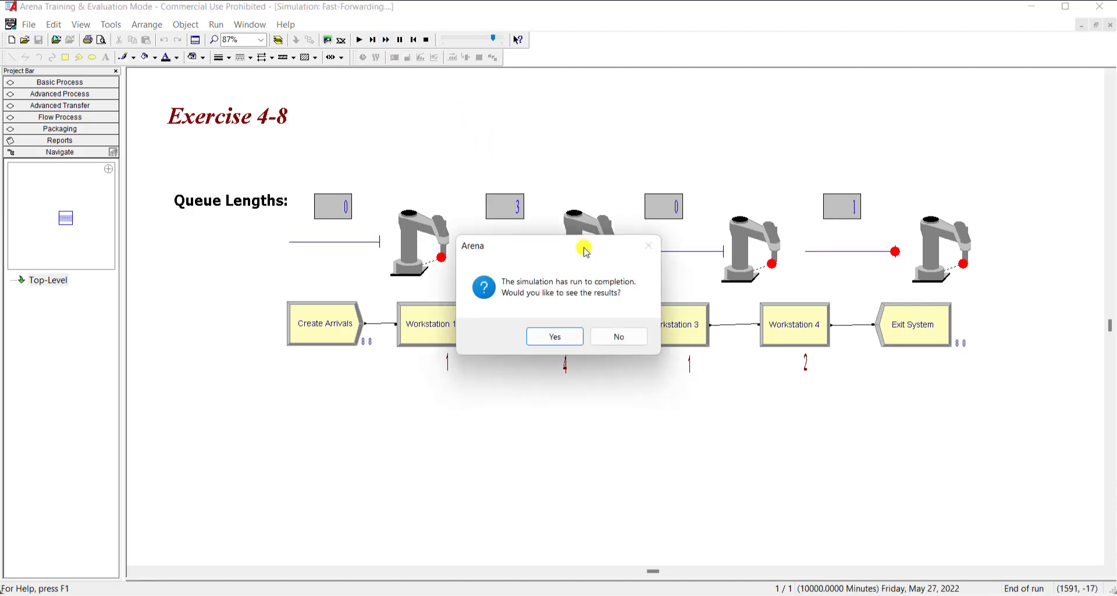
pyautogui.moveTo(585, 250); pyautogui.dragTo(648, 334)
pyautogui.hotkey('alt', 'Tab')
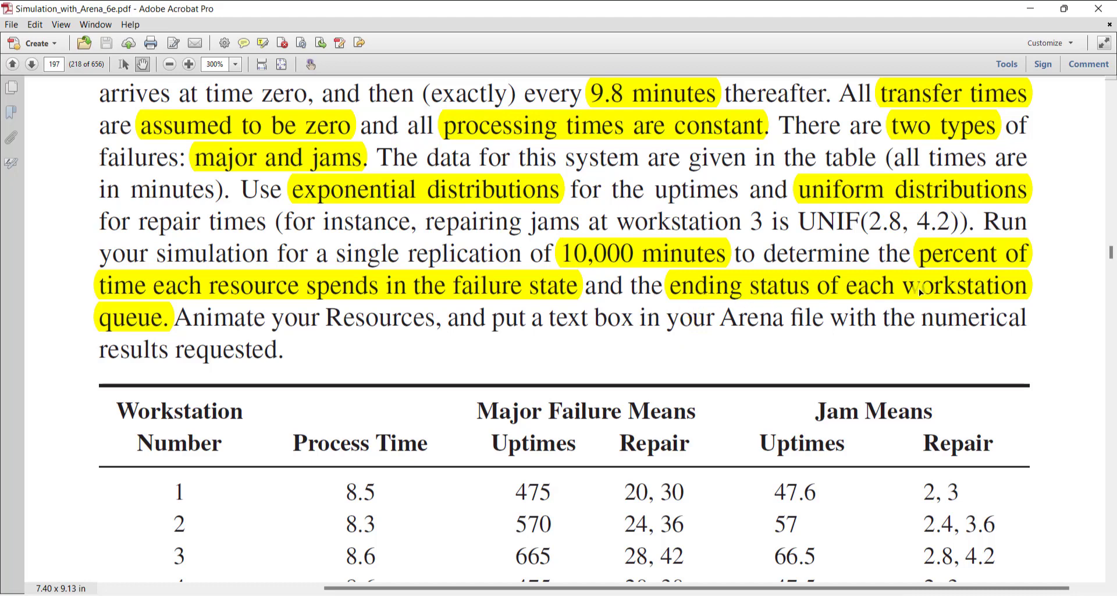
# Return to Arena, where the finished run shows final queue lengths of 0, 3, 0 and 1
pyautogui.click(745, 590)
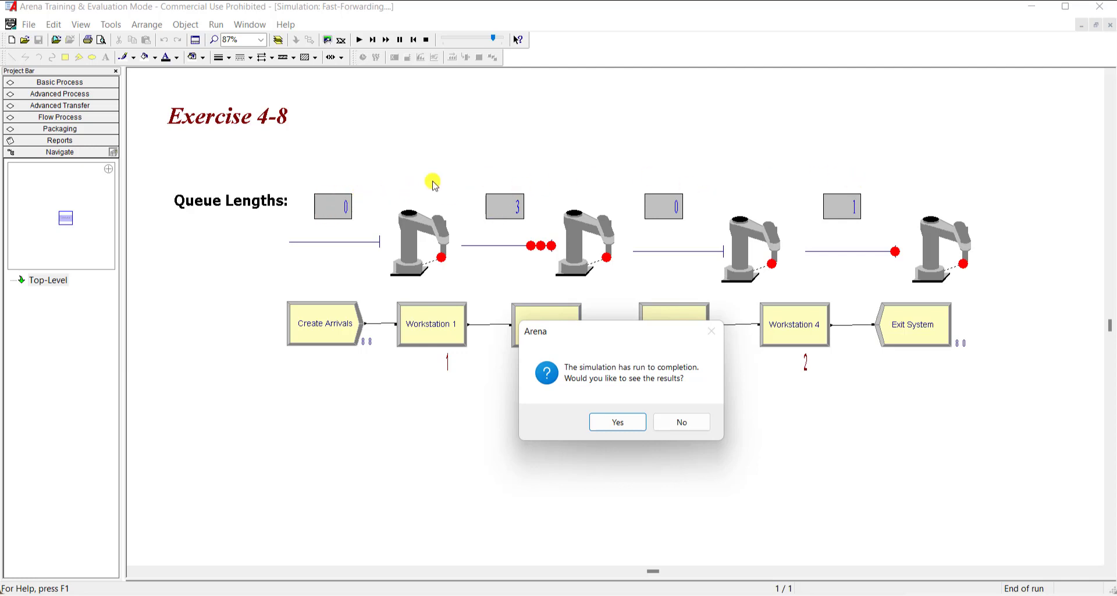
# View the Frequencies report with each workstation's failed percentage, e.g., WorkStation 1 at 8.27, and end the run
pyautogui.click(610, 427)
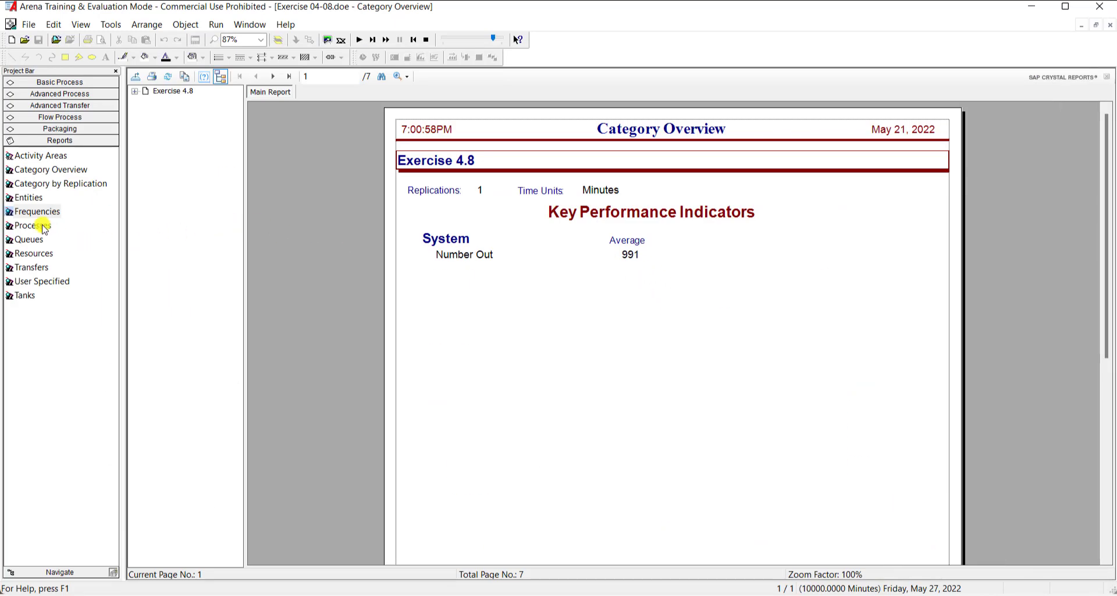
pyautogui.click(47, 225)
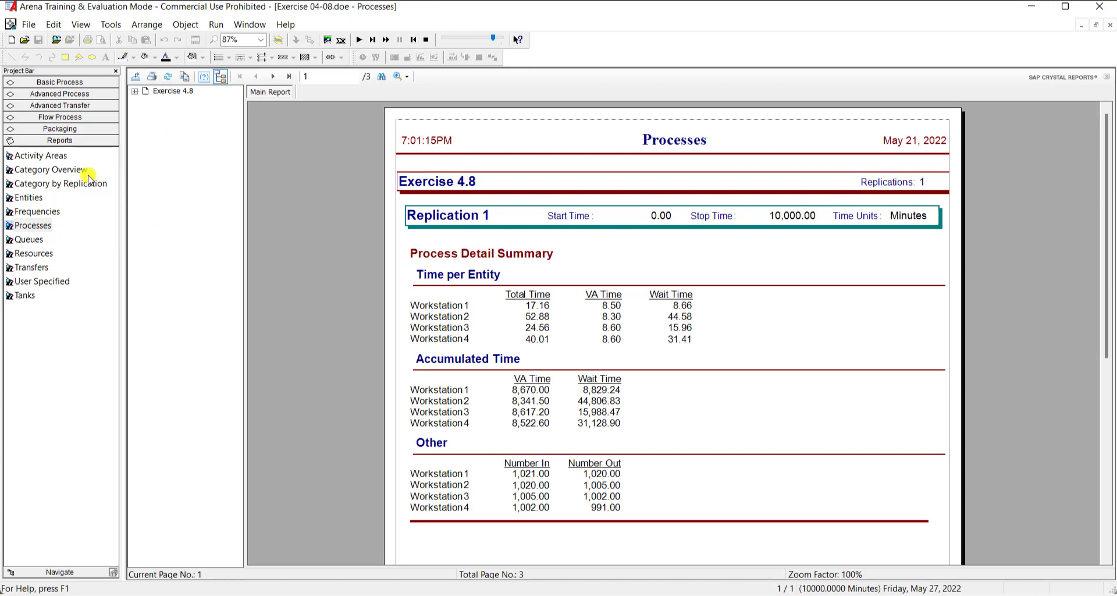
pyautogui.click(42, 211)
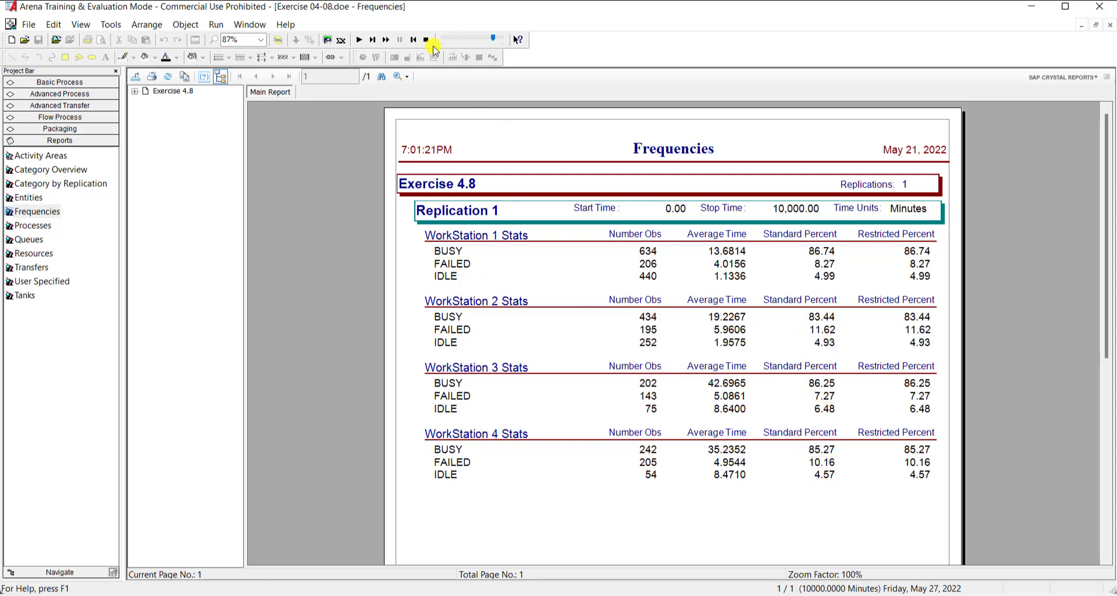
pyautogui.click(426, 40)
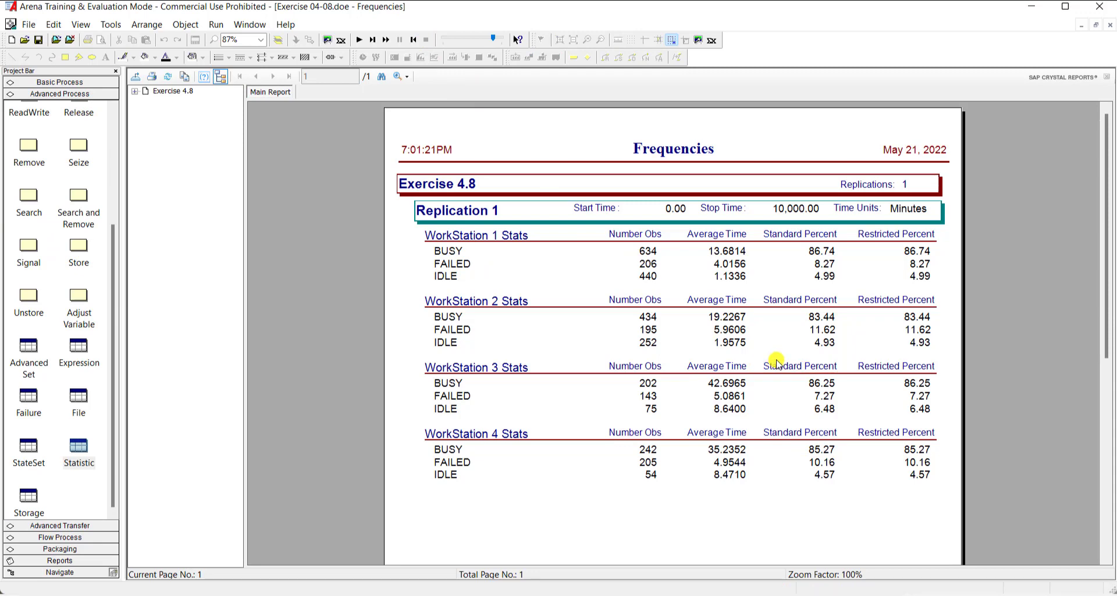
# Close the Frequencies report to bring the Exercise 4-8 model and its Statistic table back
pyautogui.click(1111, 26)
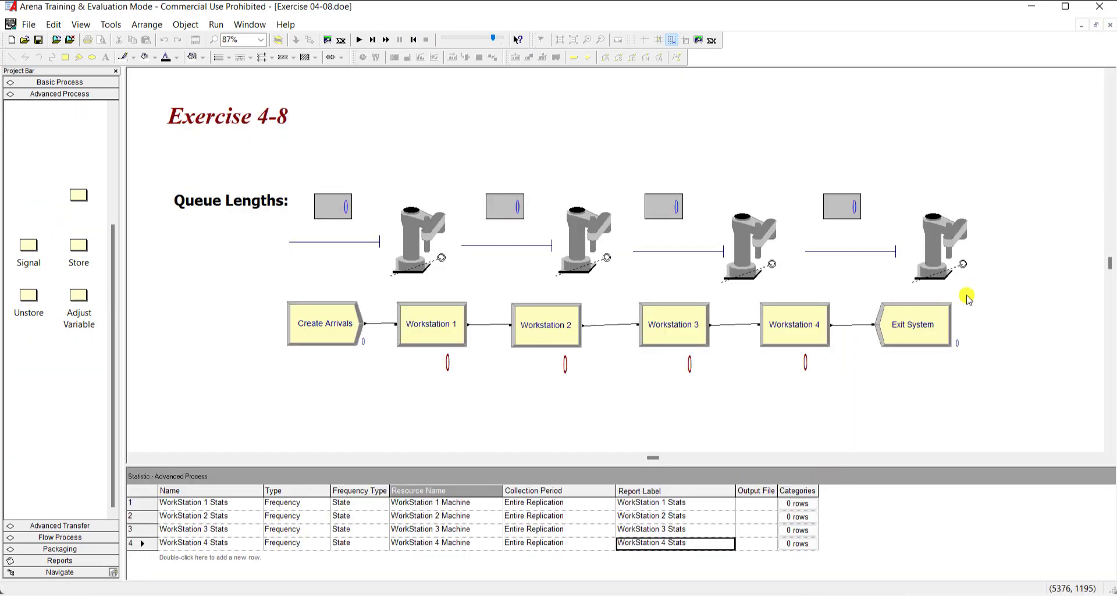